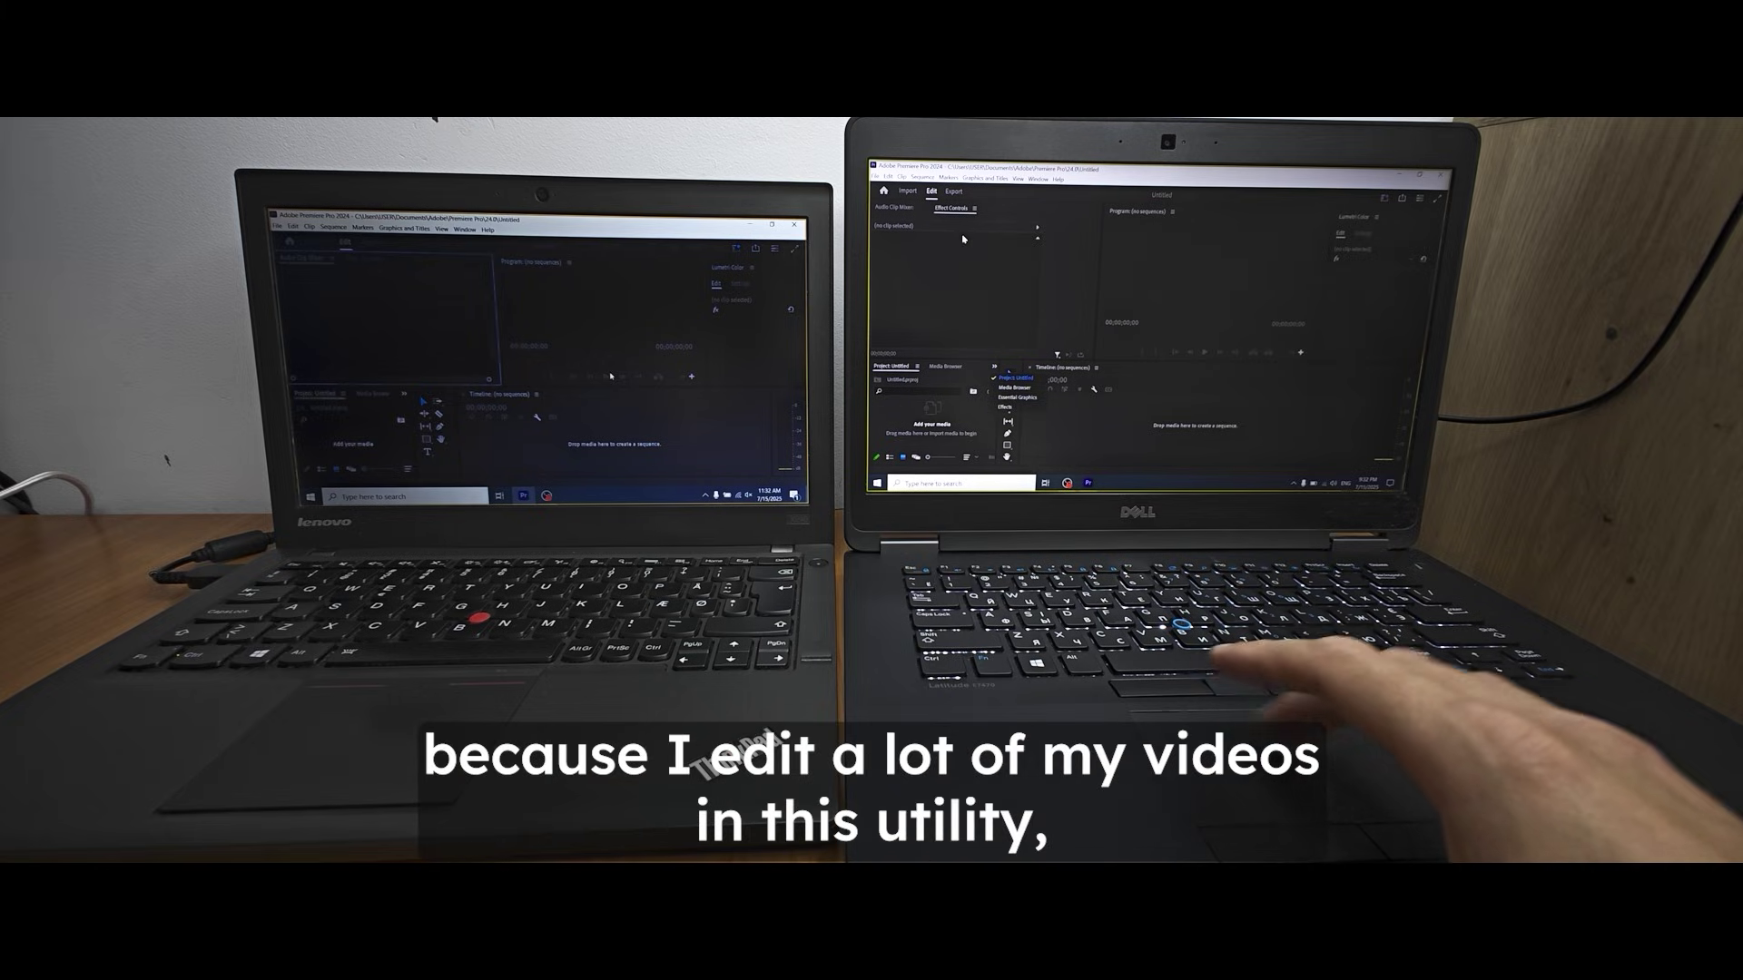
# - Bring the Audio Clip Mixer tab to the front in Premiere Pro on the Dell laptop
pyautogui.click(899, 210)
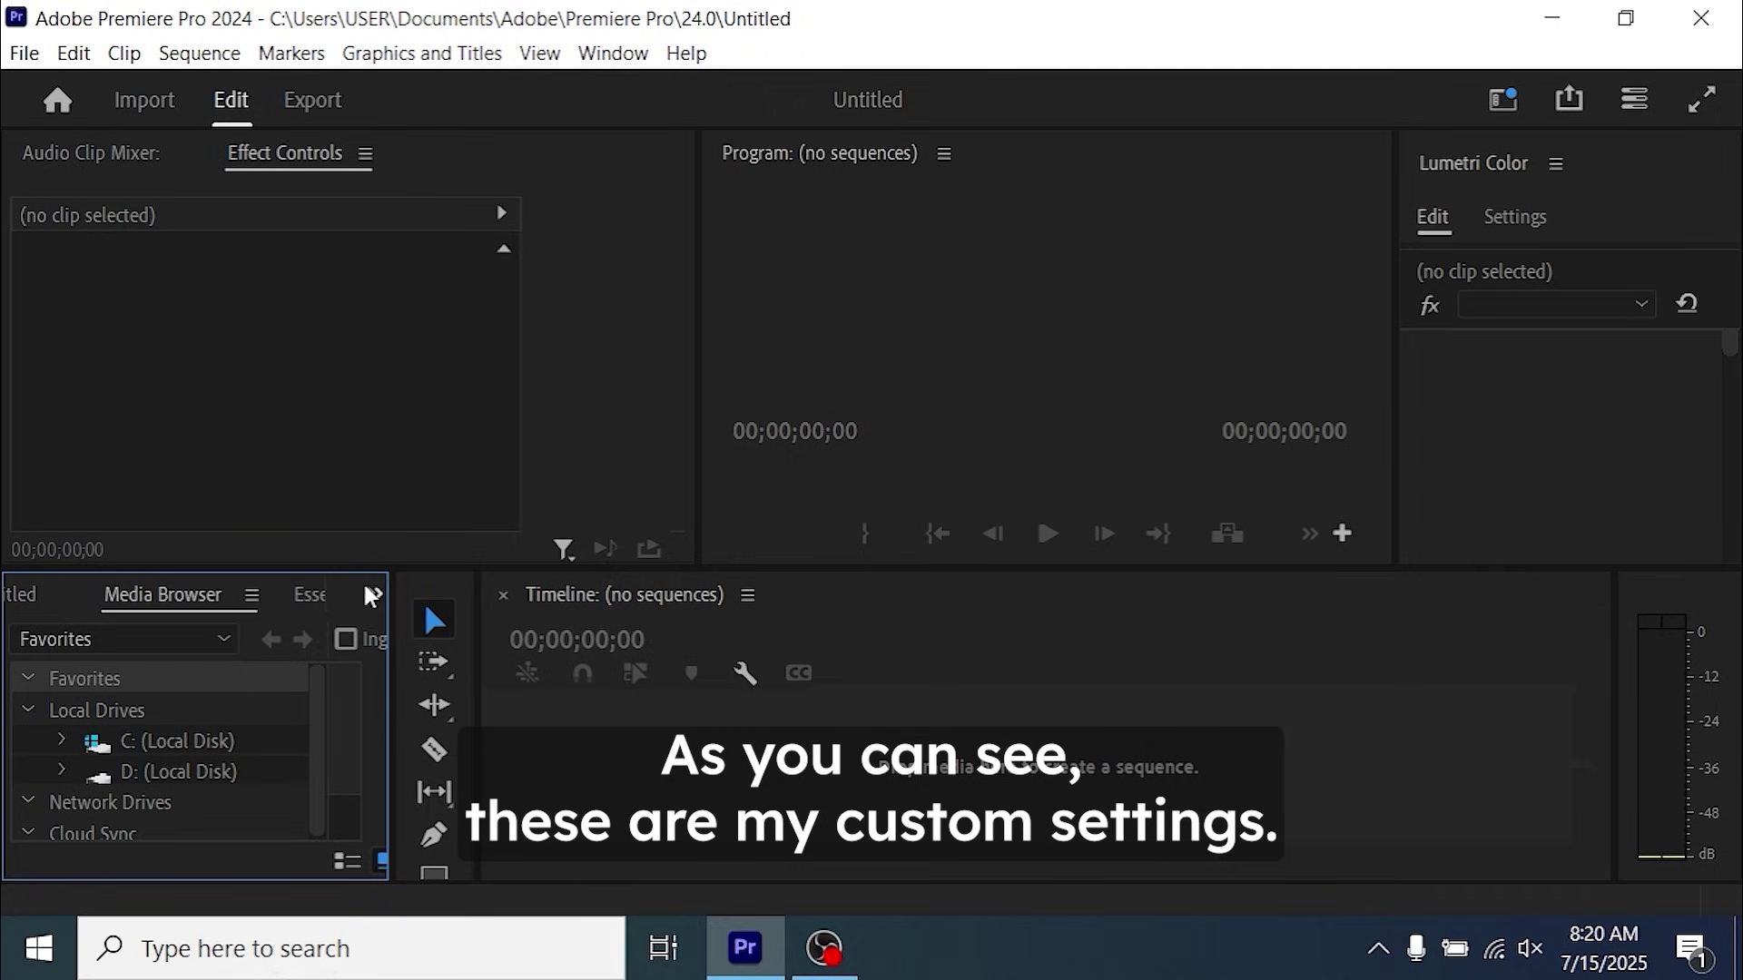
# - Widen the Tools panel to two columns, show Audio Clip Mixer, and highlight the free 2 GB limit
pyautogui.click(373, 595)
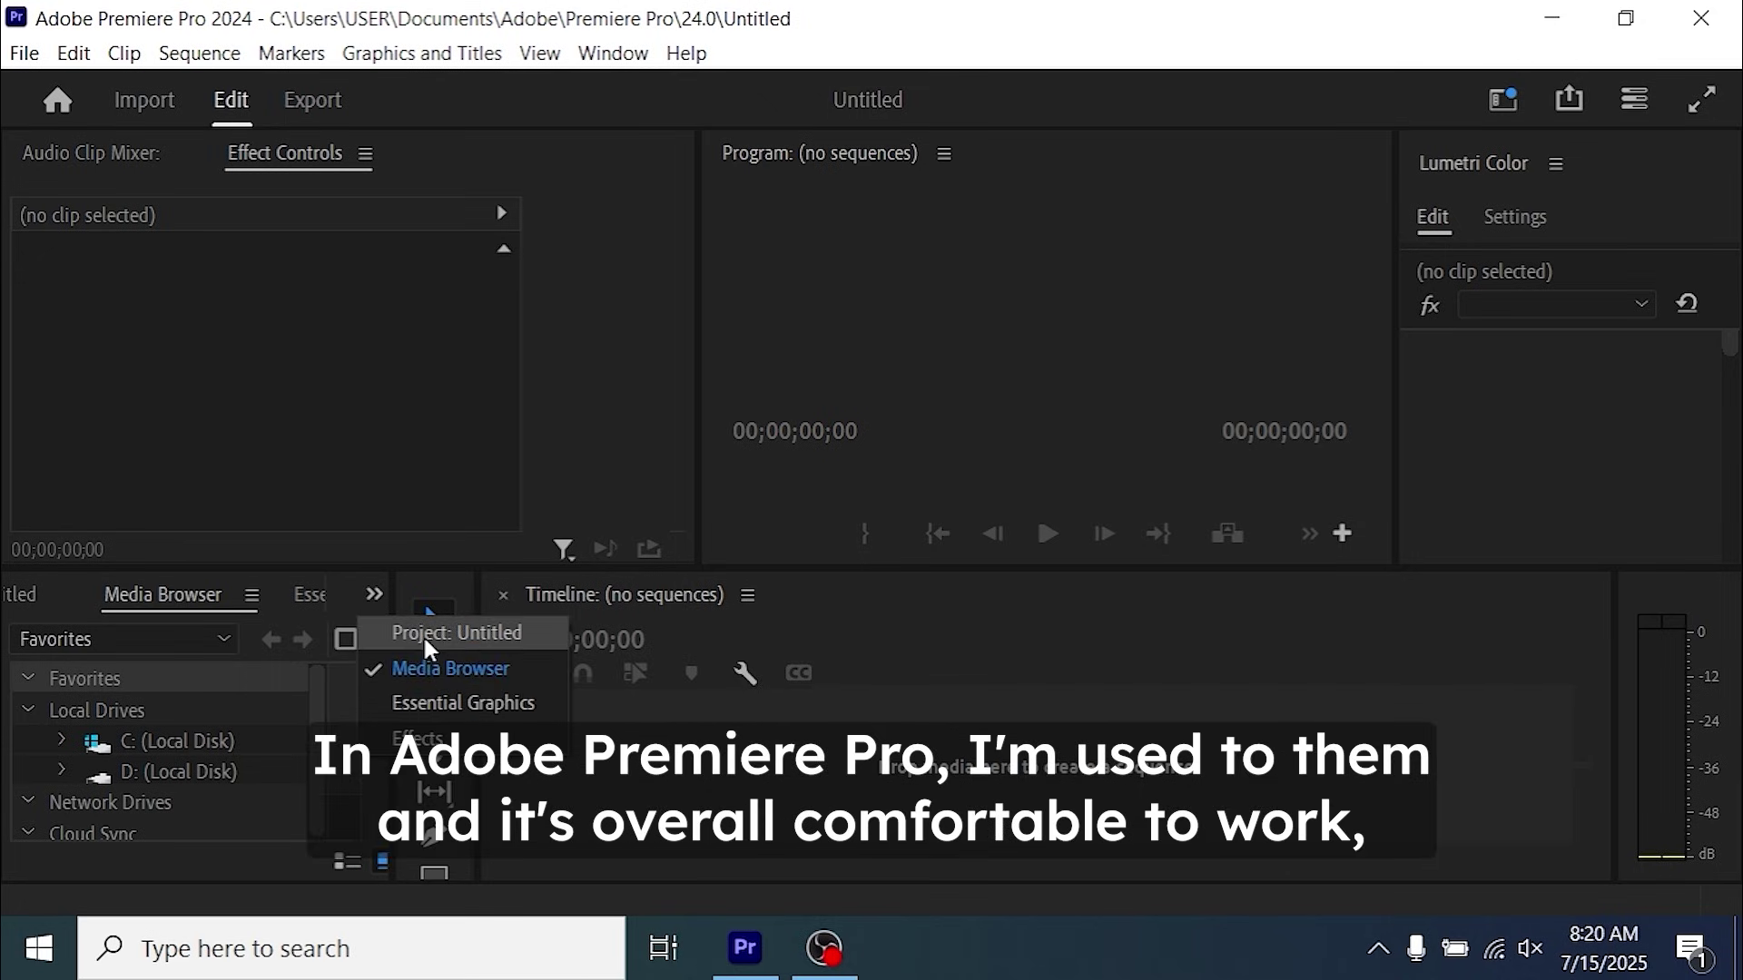
pyautogui.click(422, 694)
pyautogui.moveTo(480, 688); pyautogui.dragTo(542, 692)
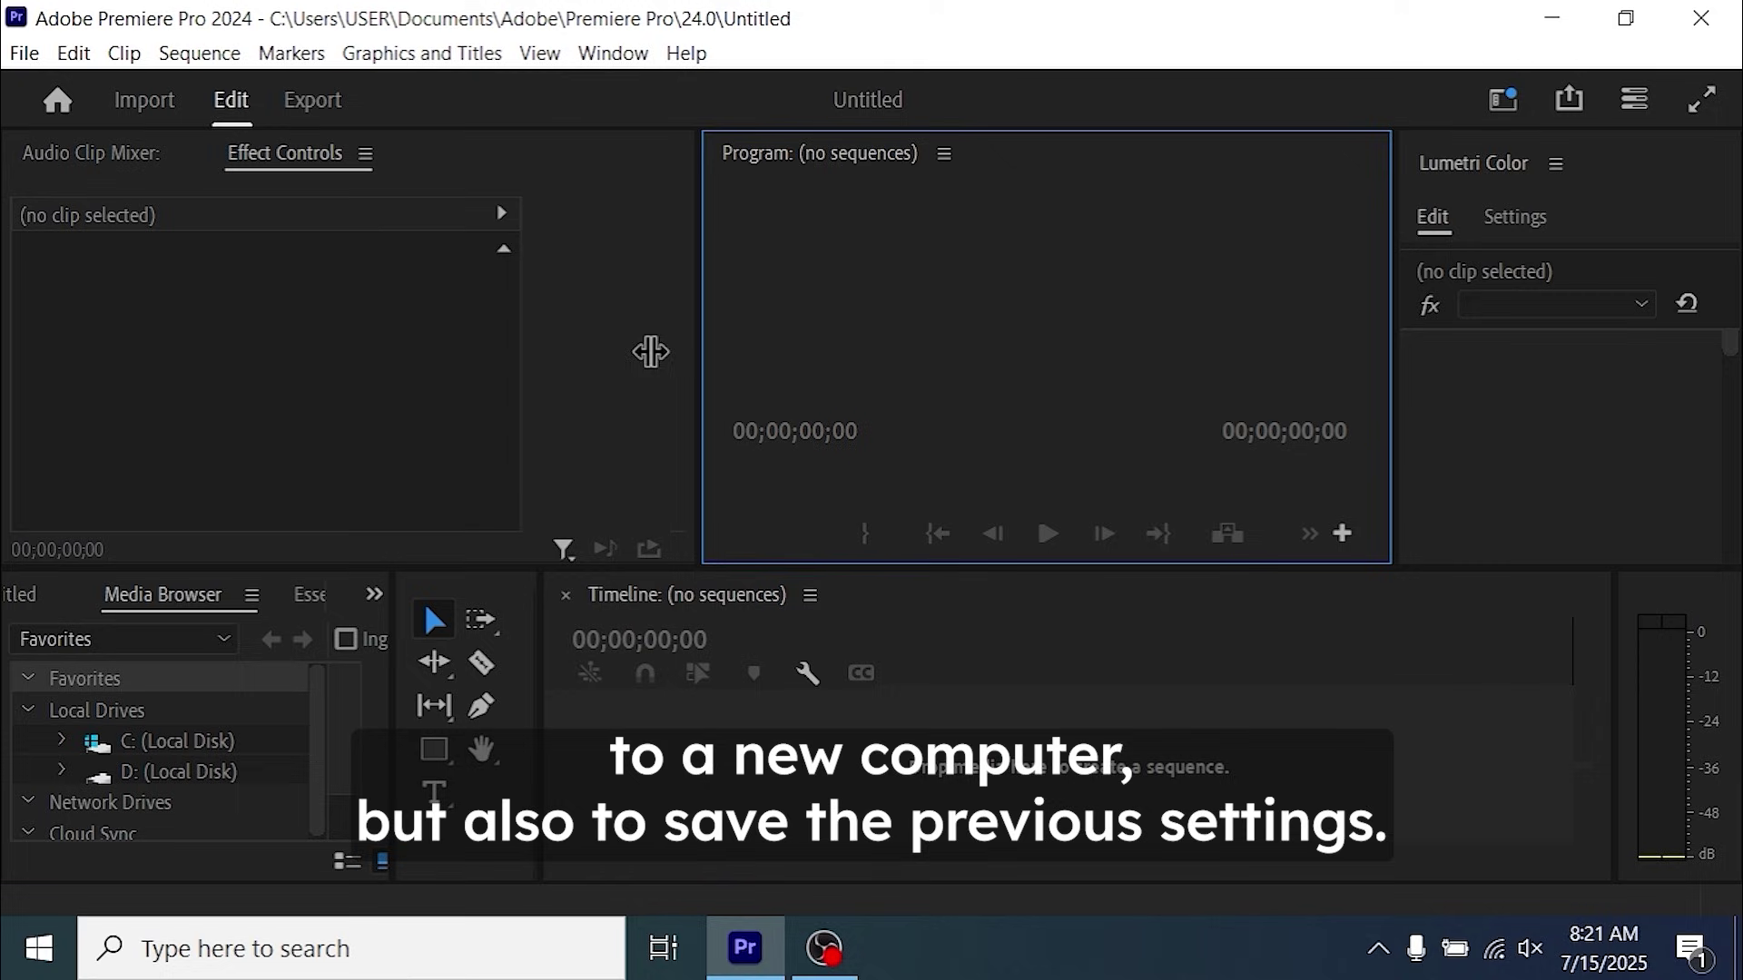
pyautogui.click(91, 154)
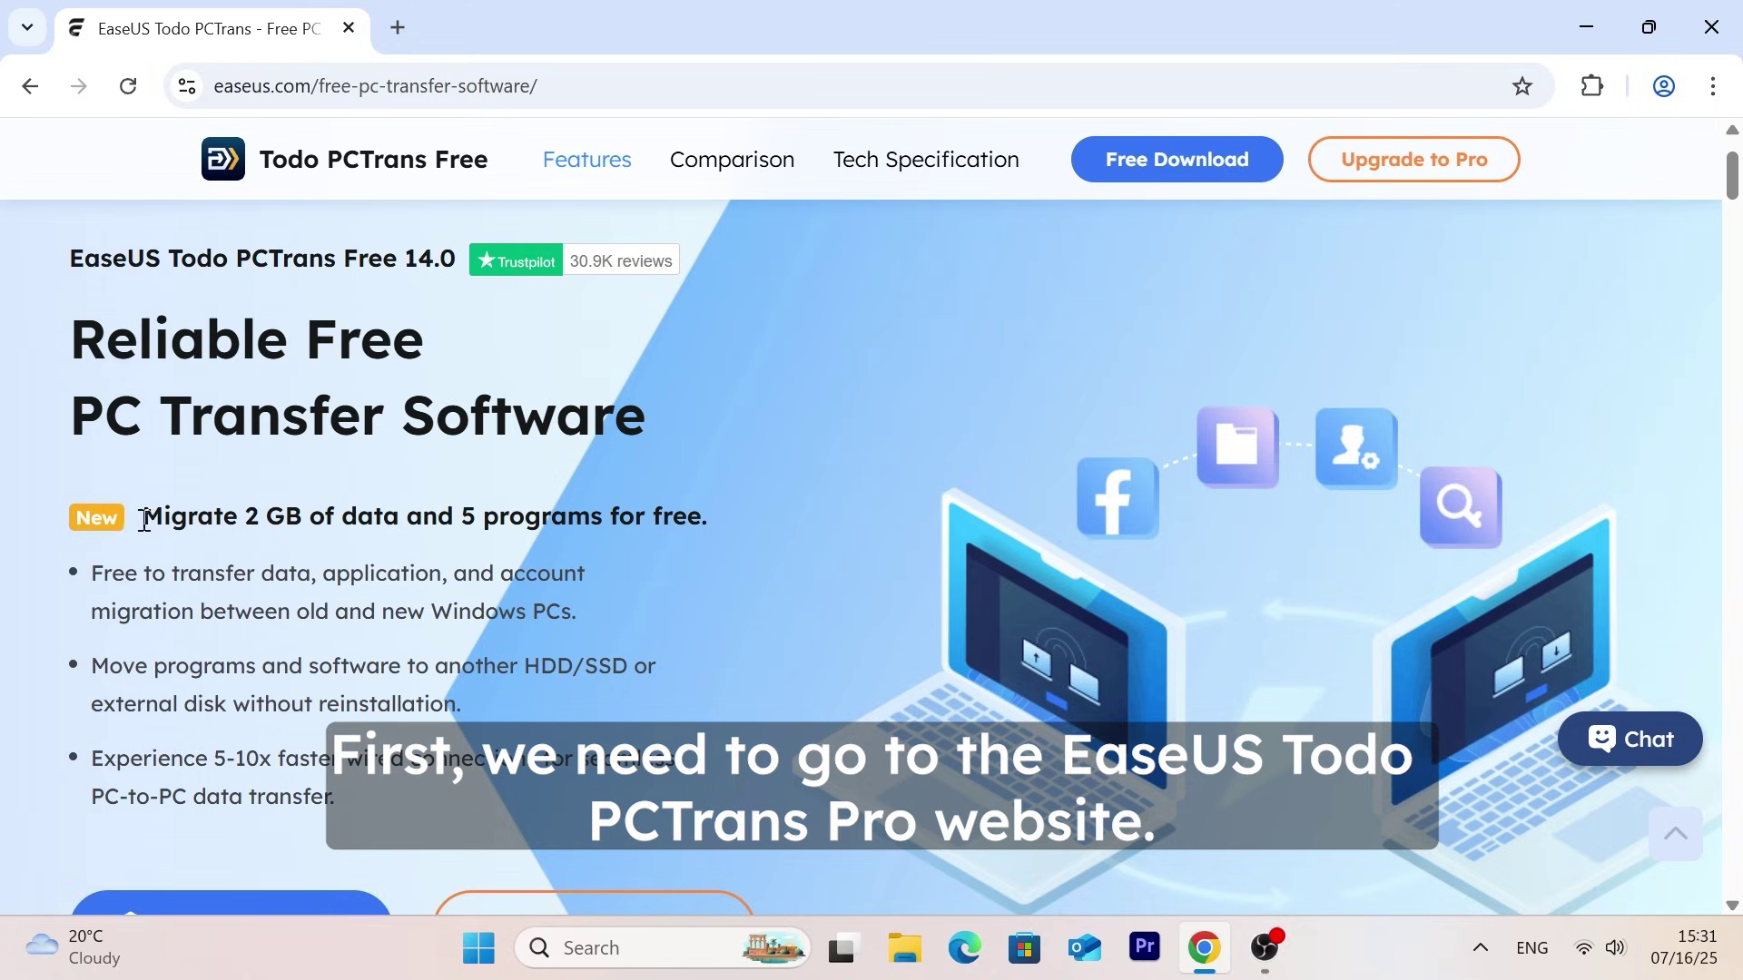
pyautogui.moveTo(142, 516); pyautogui.dragTo(723, 524)
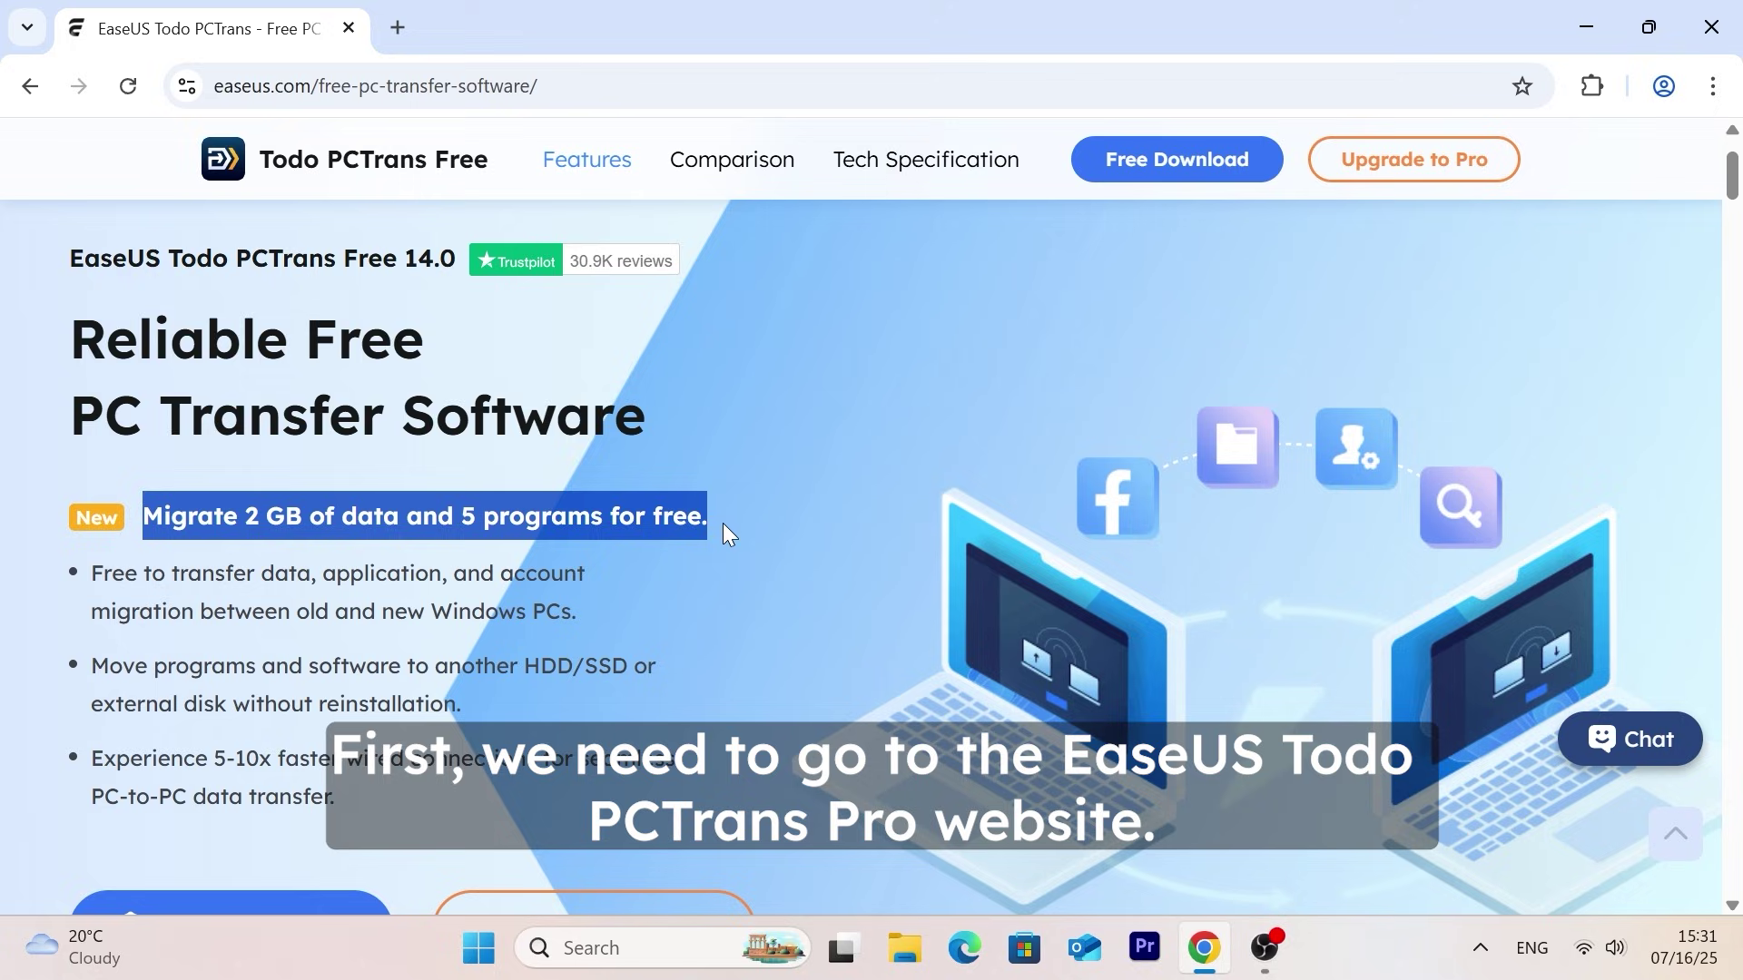
# - Highlight the Supported Applications heading and AutoCAD in the Todo PCTrans supported apps list
pyautogui.click(724, 523)
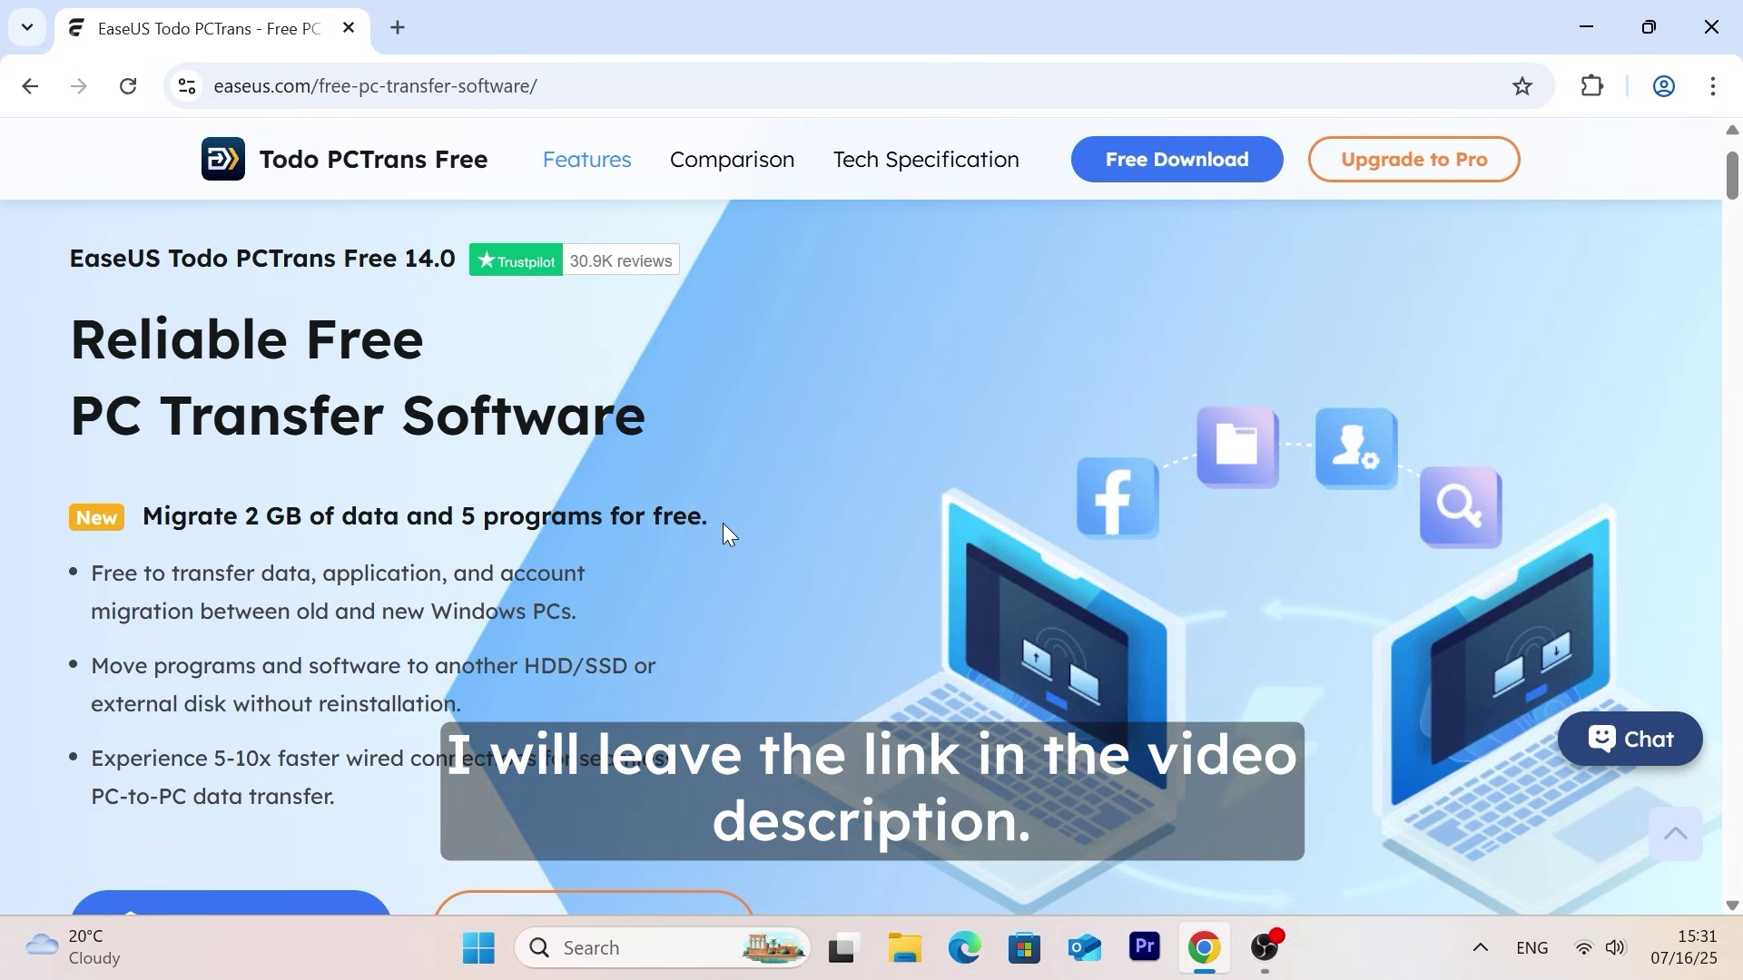
pyautogui.scroll(-2, 722, 541)
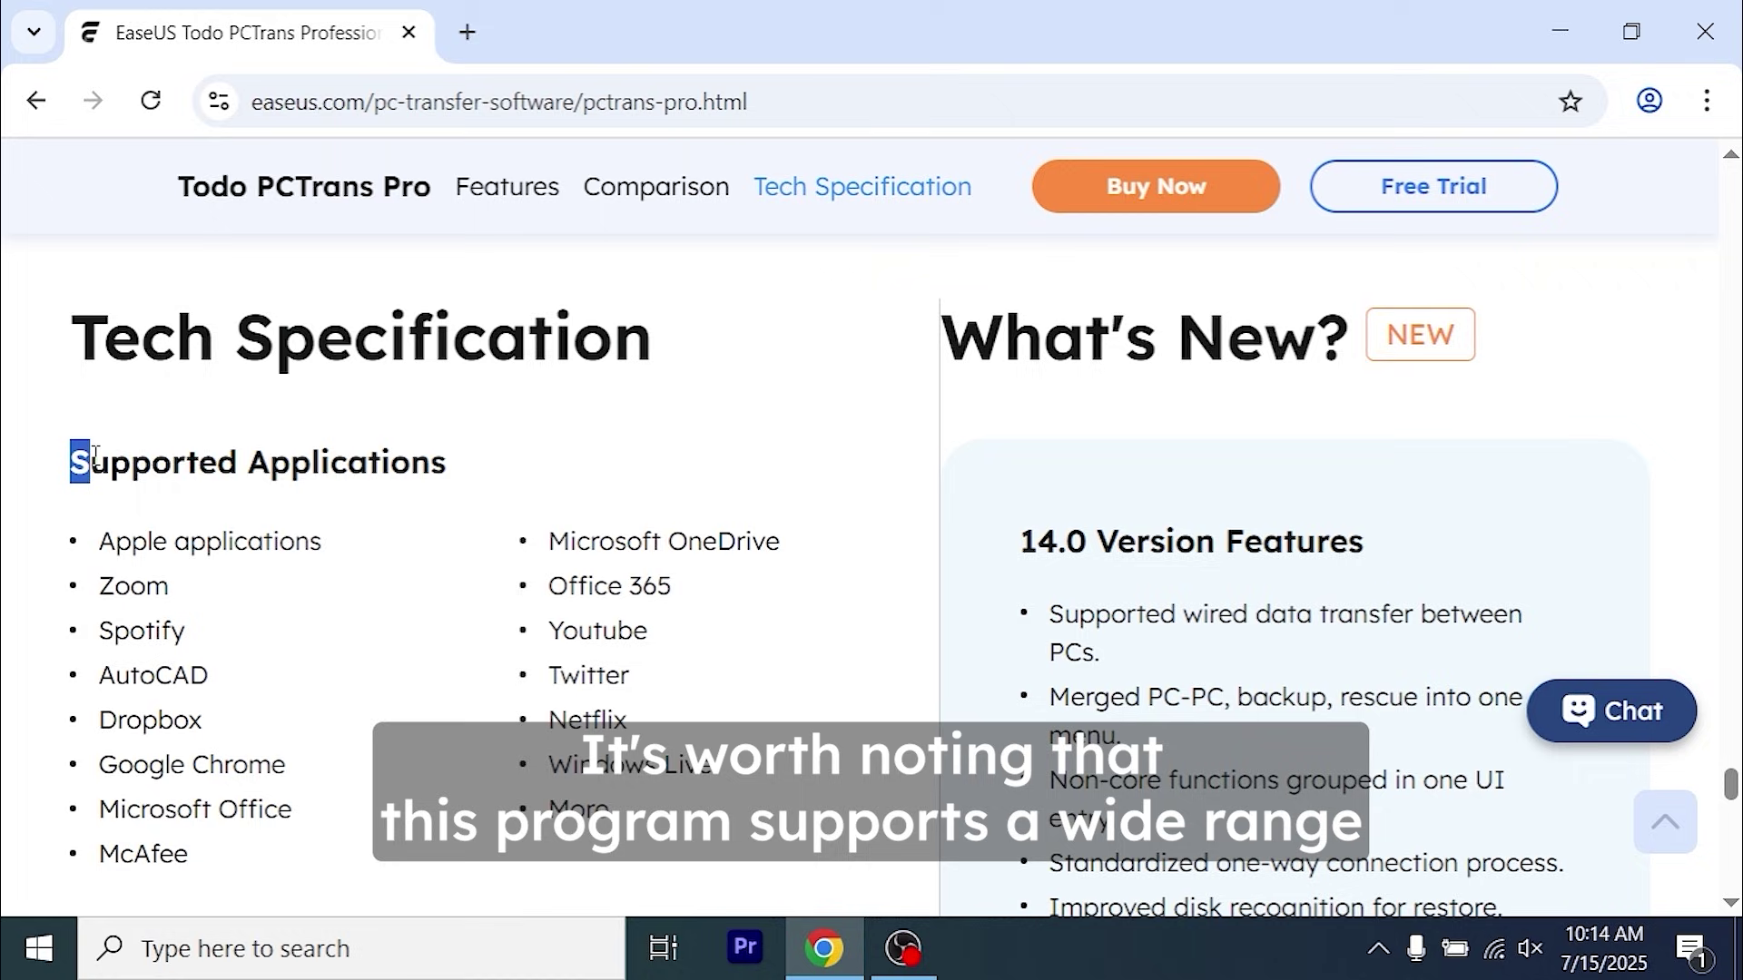
pyautogui.moveTo(94, 454); pyautogui.dragTo(449, 463)
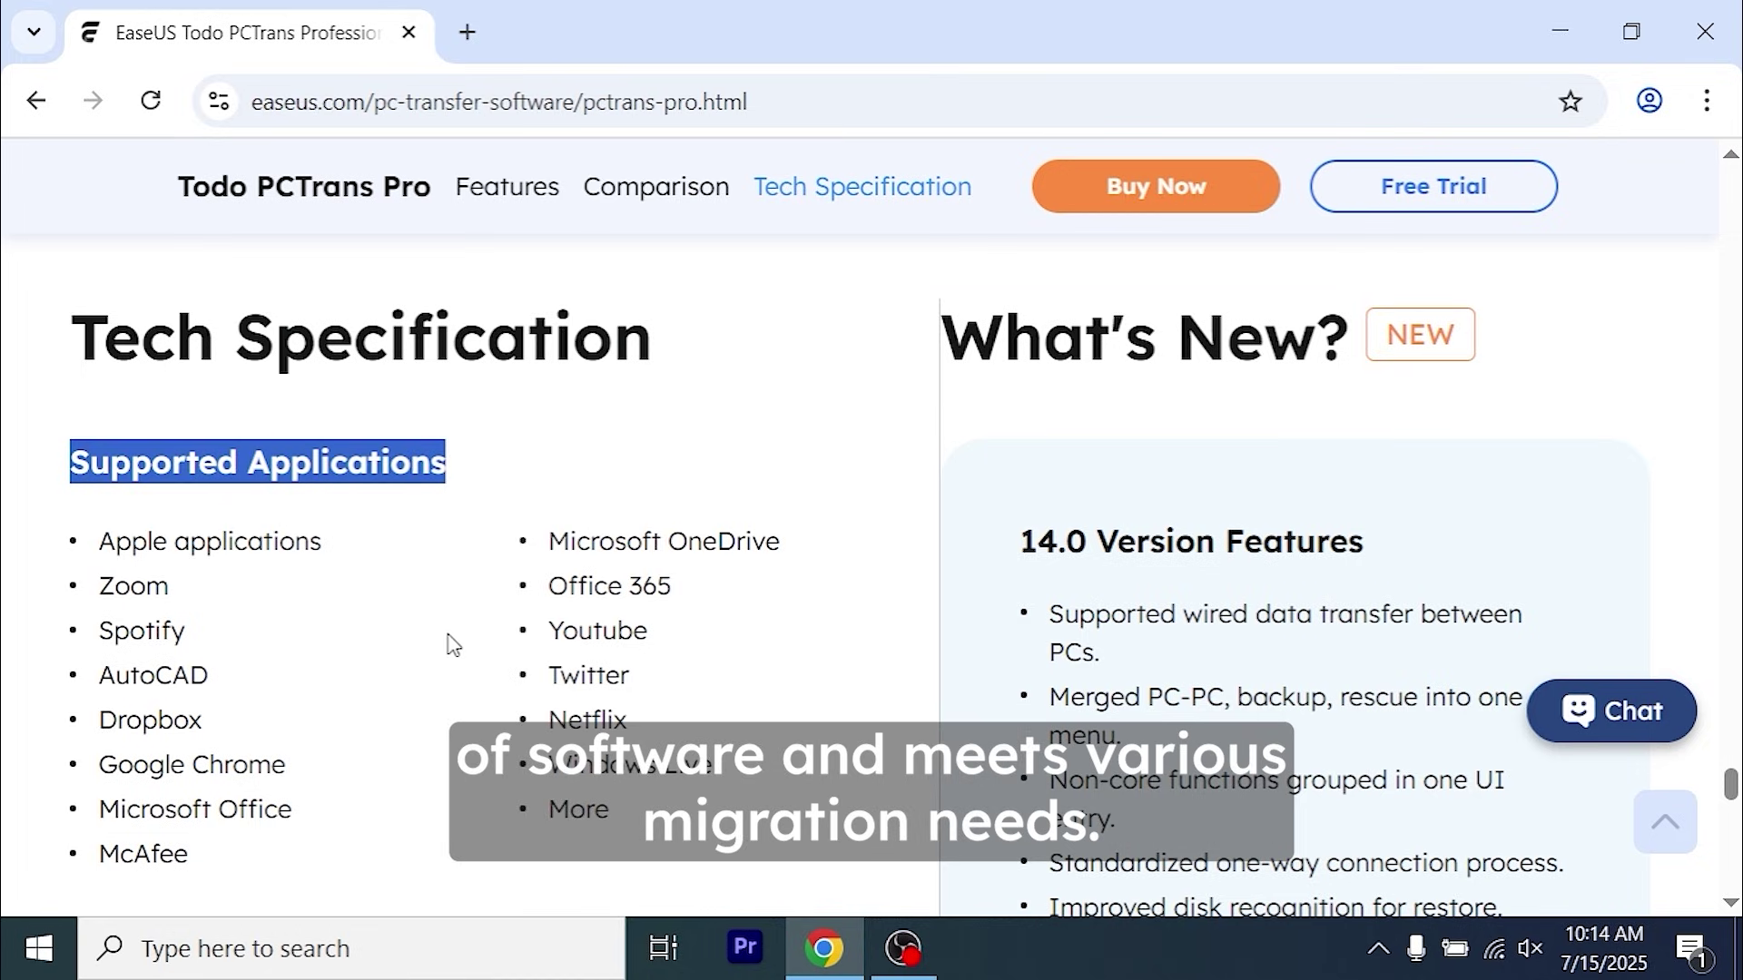
pyautogui.moveTo(207, 674); pyautogui.dragTo(96, 691)
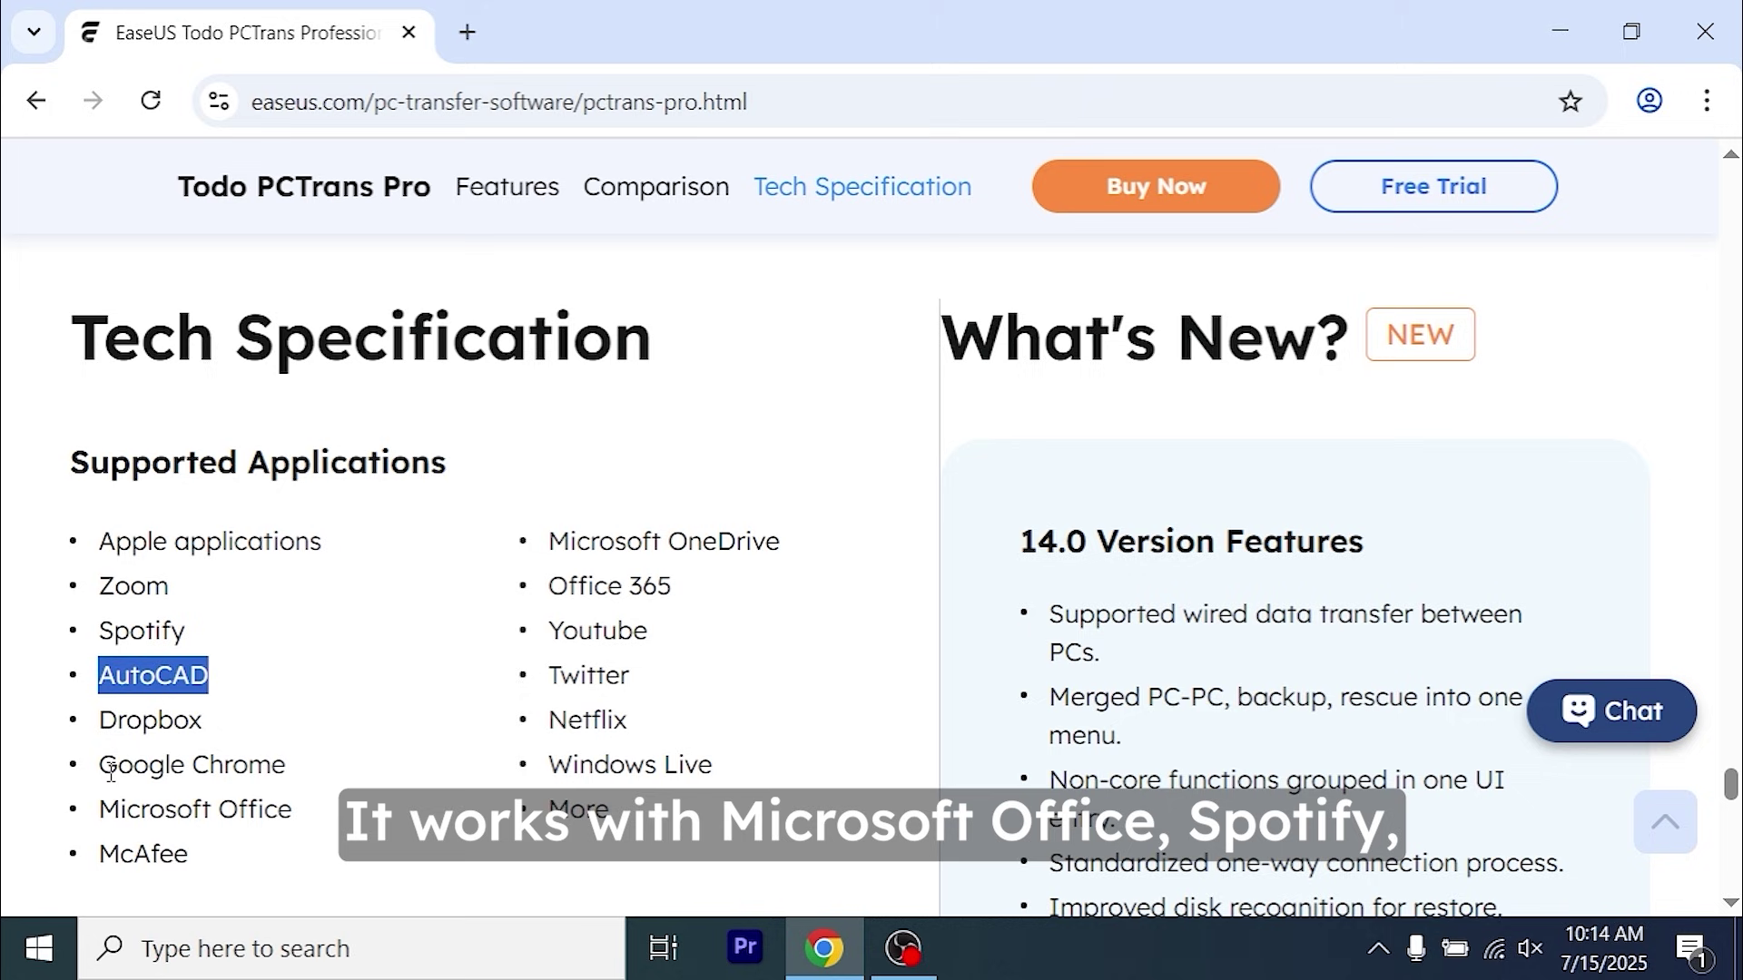
pyautogui.click(413, 705)
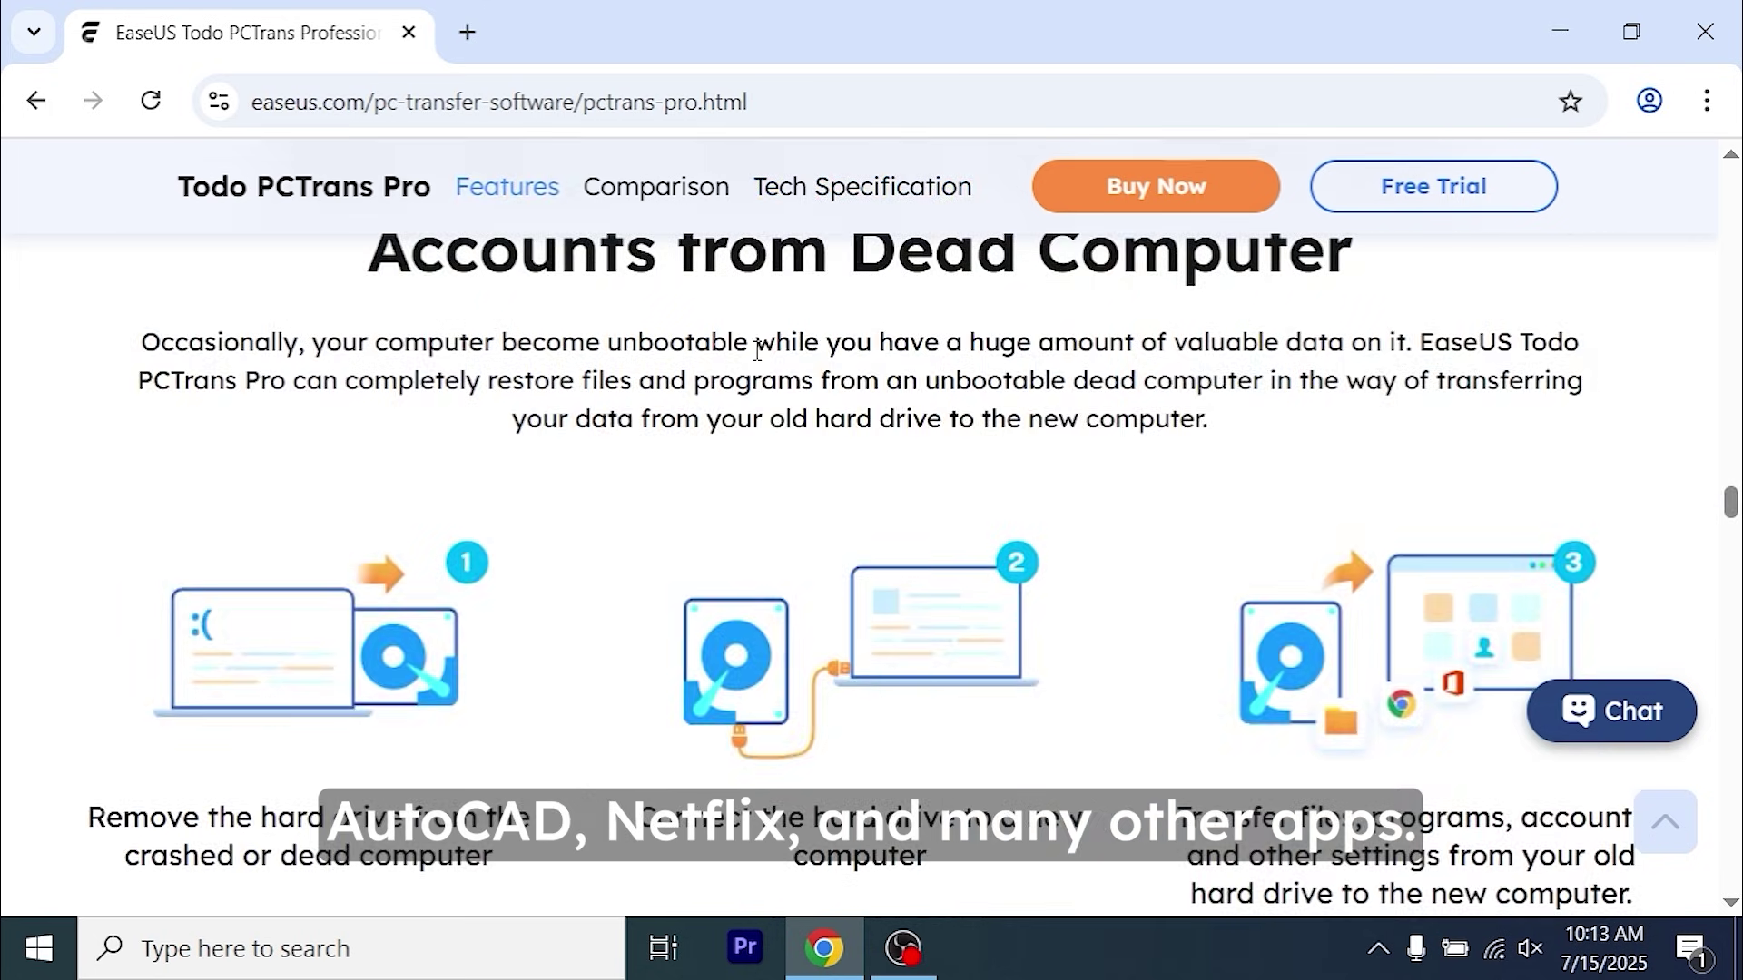
# - Highlight the Data Rescue heading and the Pro license's '1 license for 2 PCs' terms
pyautogui.scroll(2, 772, 359)
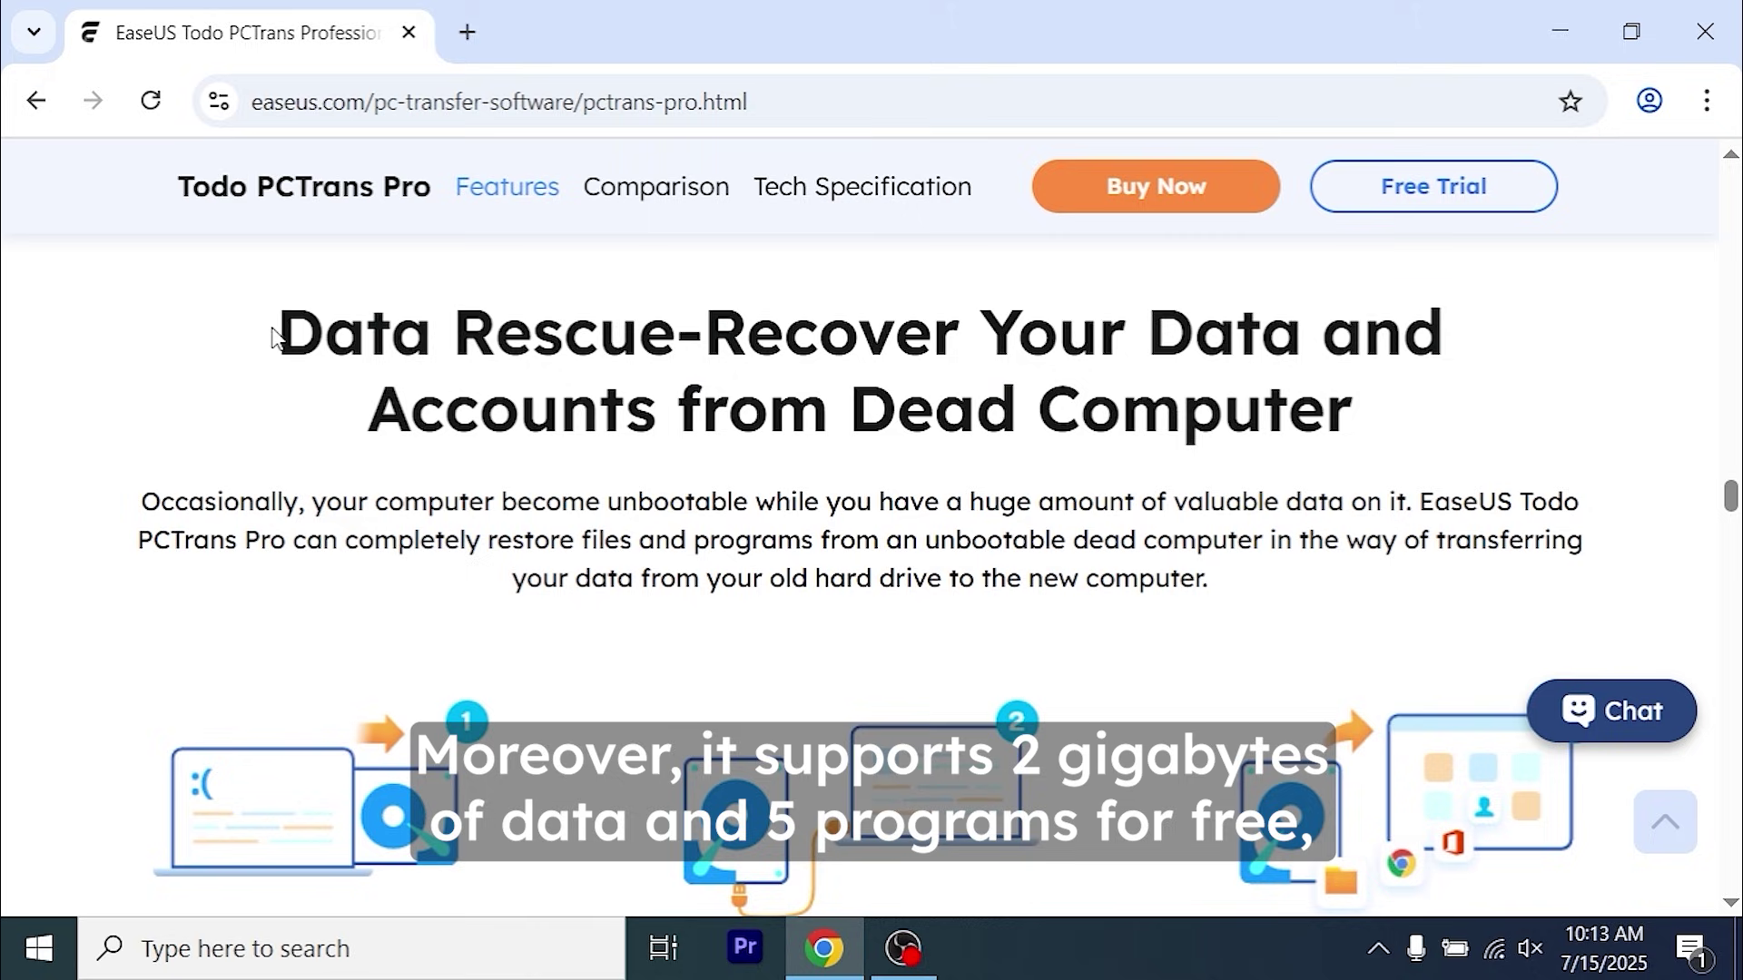
pyautogui.moveTo(278, 334); pyautogui.dragTo(1497, 425)
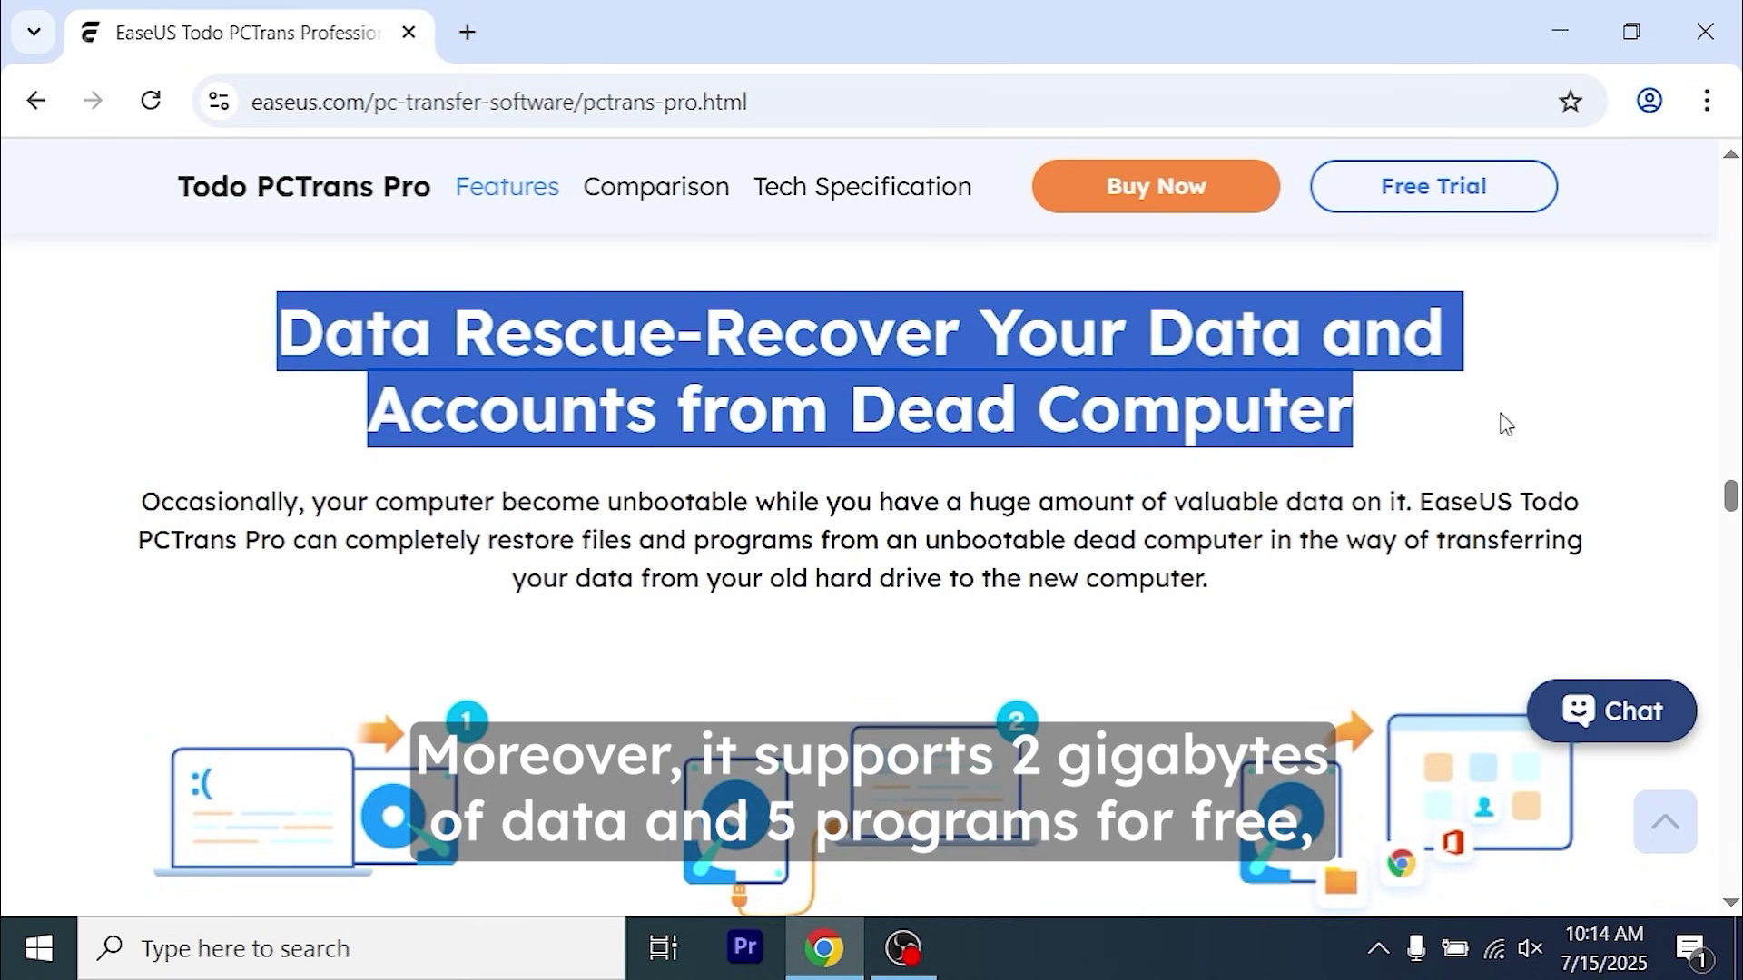
pyautogui.click(1506, 424)
pyautogui.scroll(-3, 1505, 424)
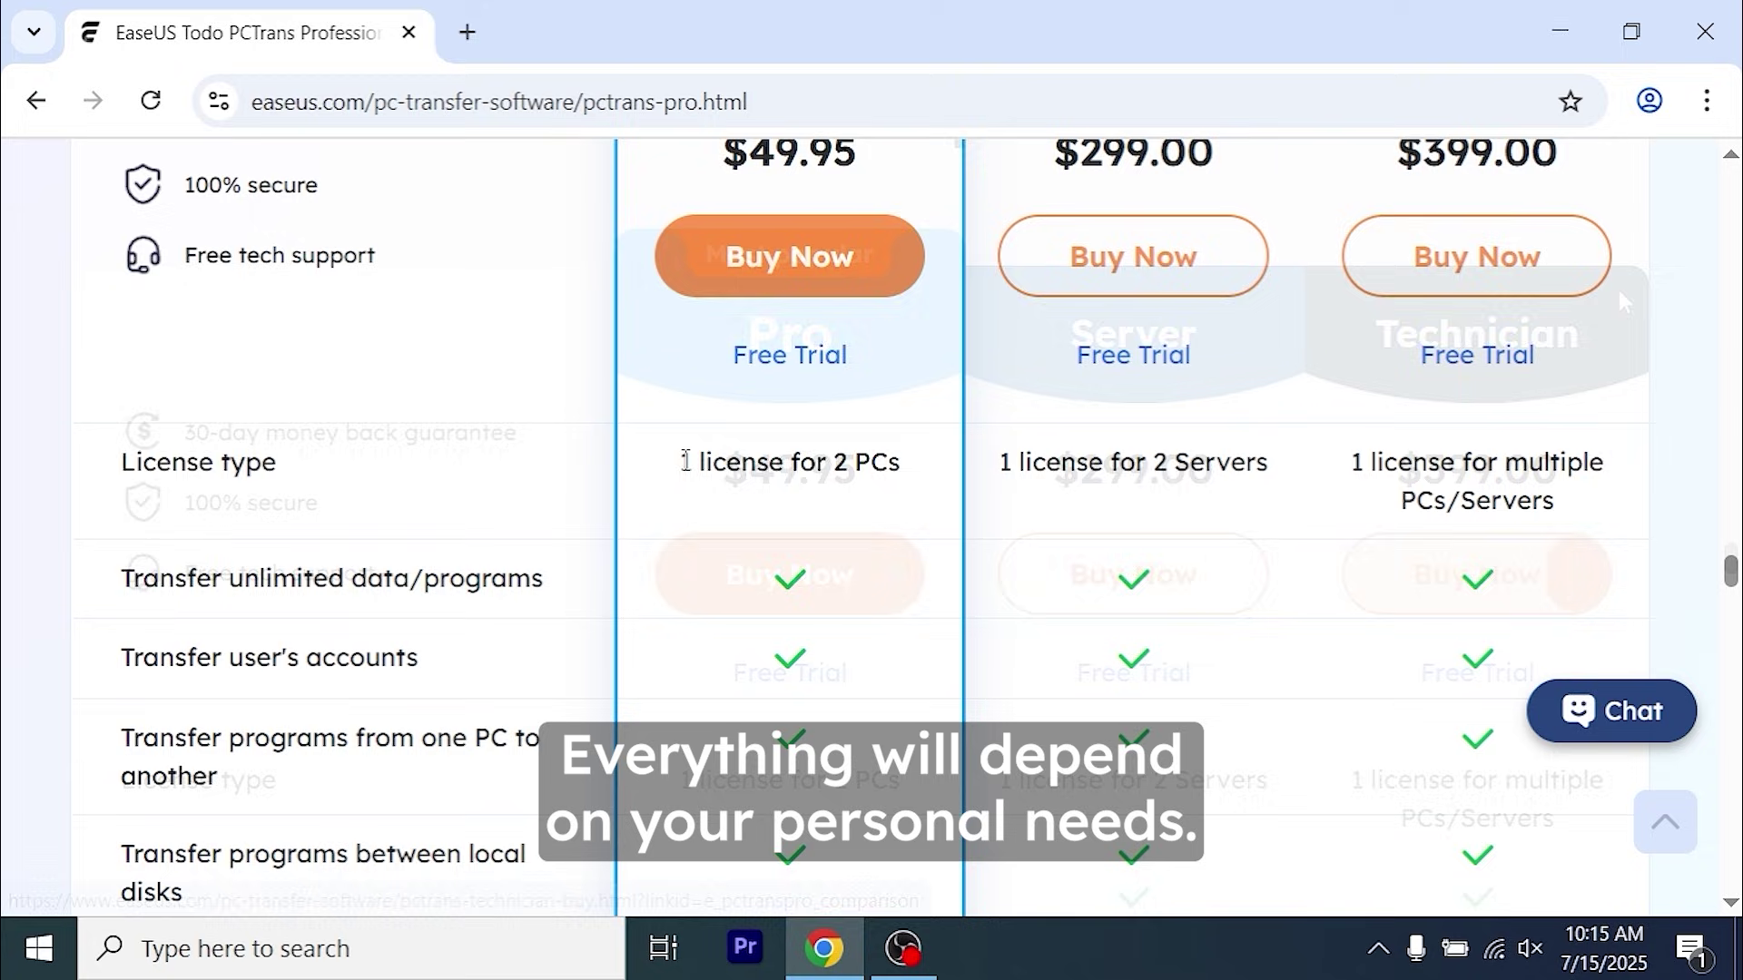
pyautogui.moveTo(681, 461); pyautogui.dragTo(1352, 458)
pyautogui.click(1006, 461)
pyautogui.click(1357, 463)
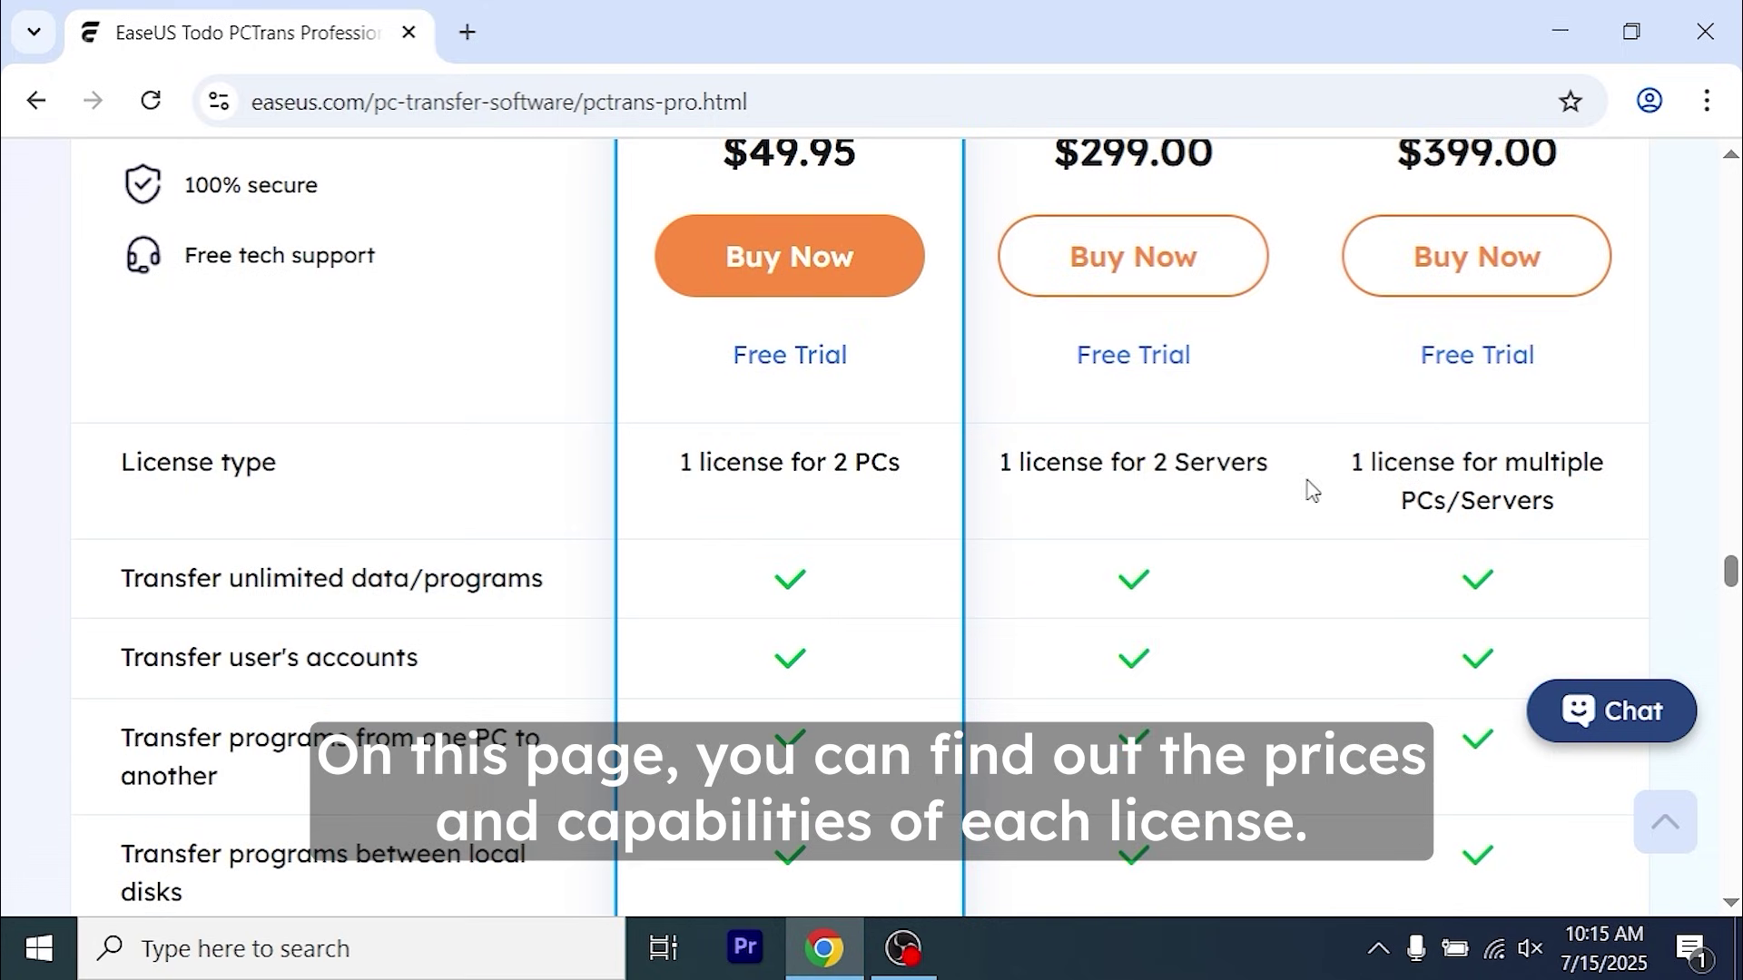
pyautogui.tripleClick(718, 463)
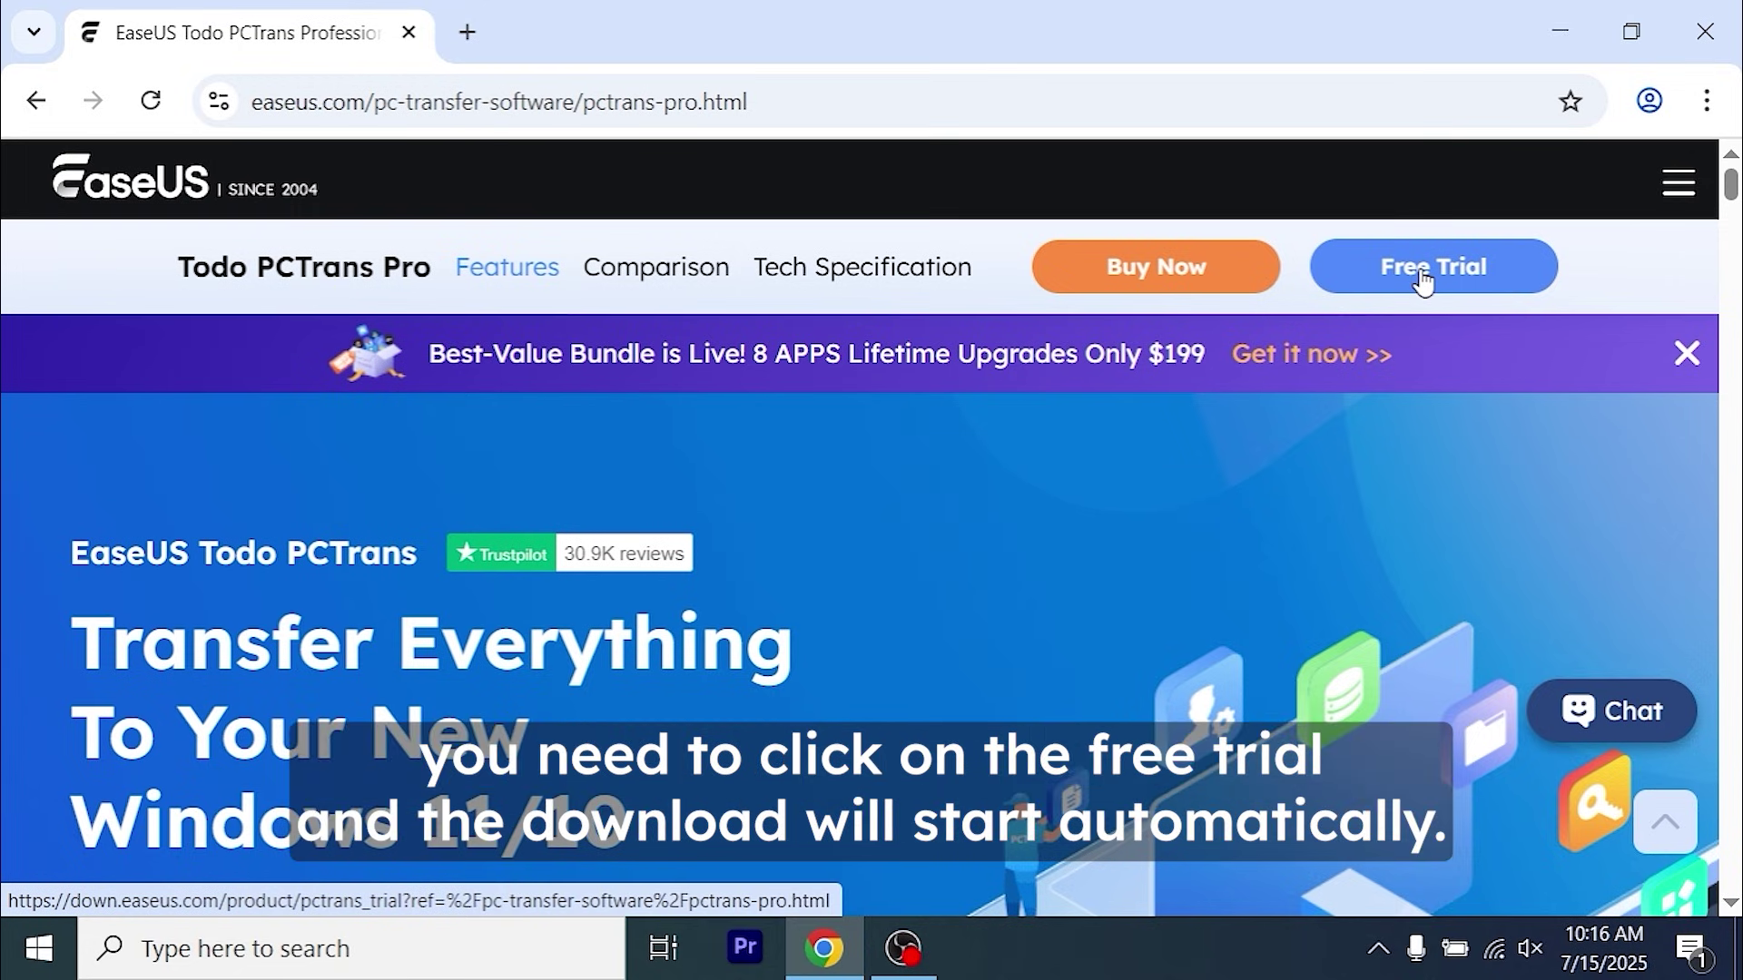
# - Download the pct_trial_installer free trial and run it to install EaseUS Todo PCTrans
pyautogui.click(1422, 282)
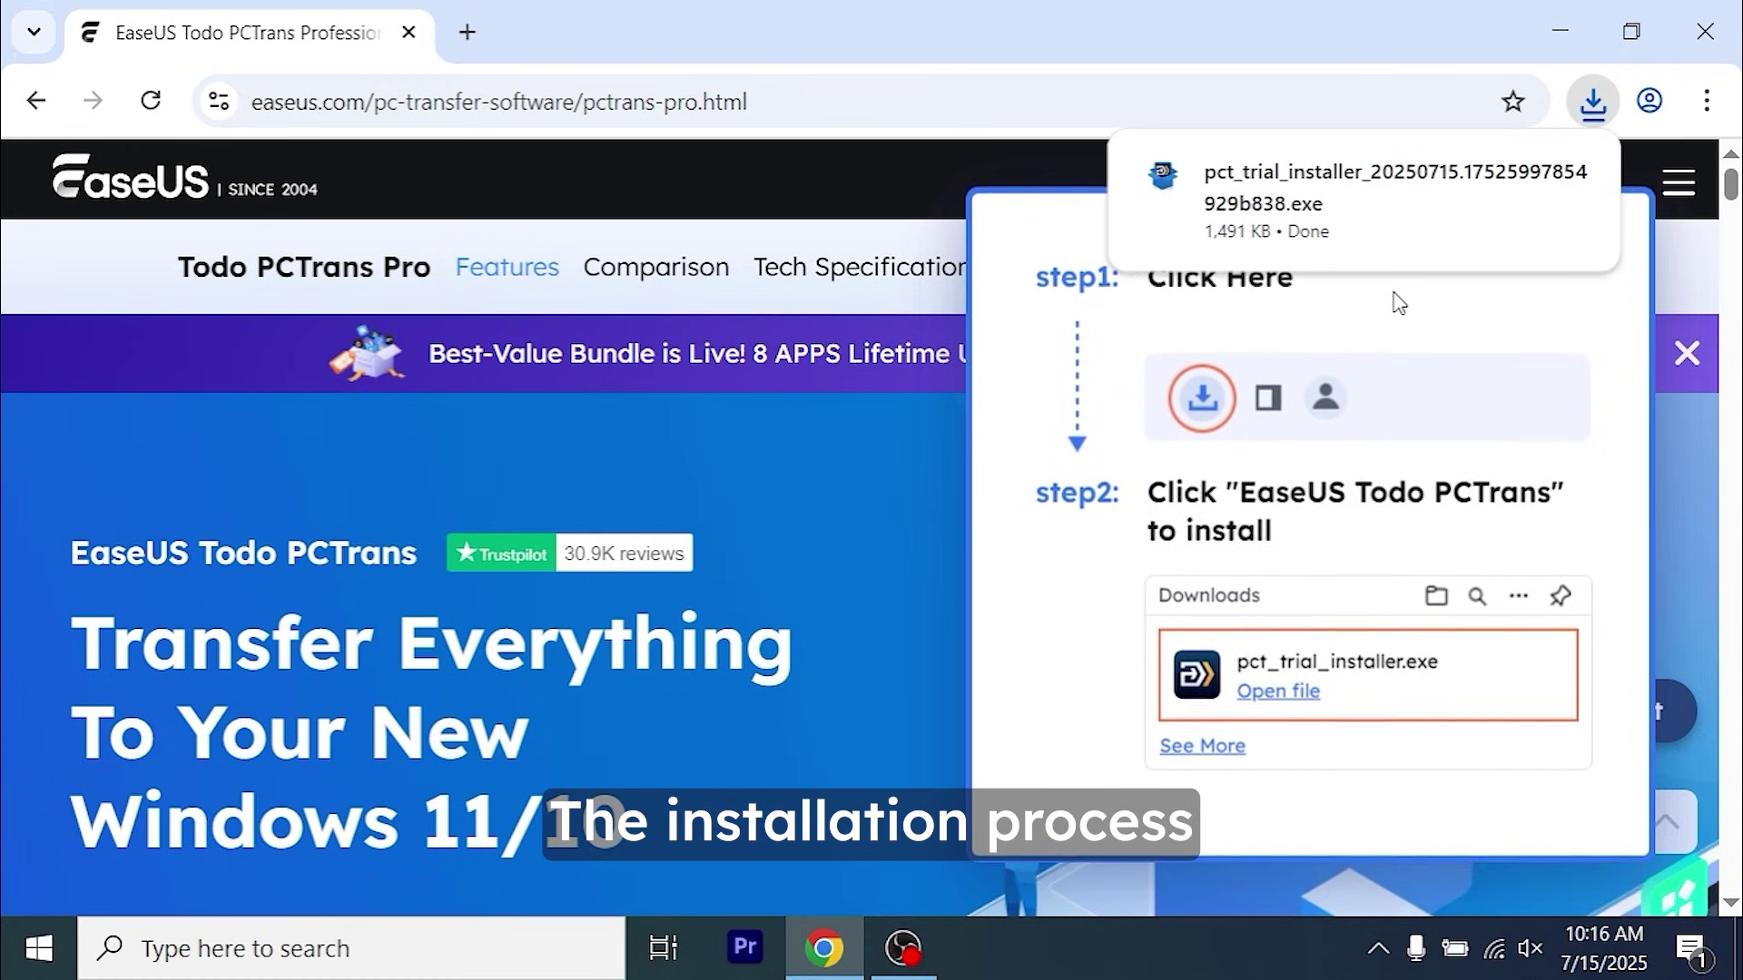
pyautogui.moveTo(1334, 237)
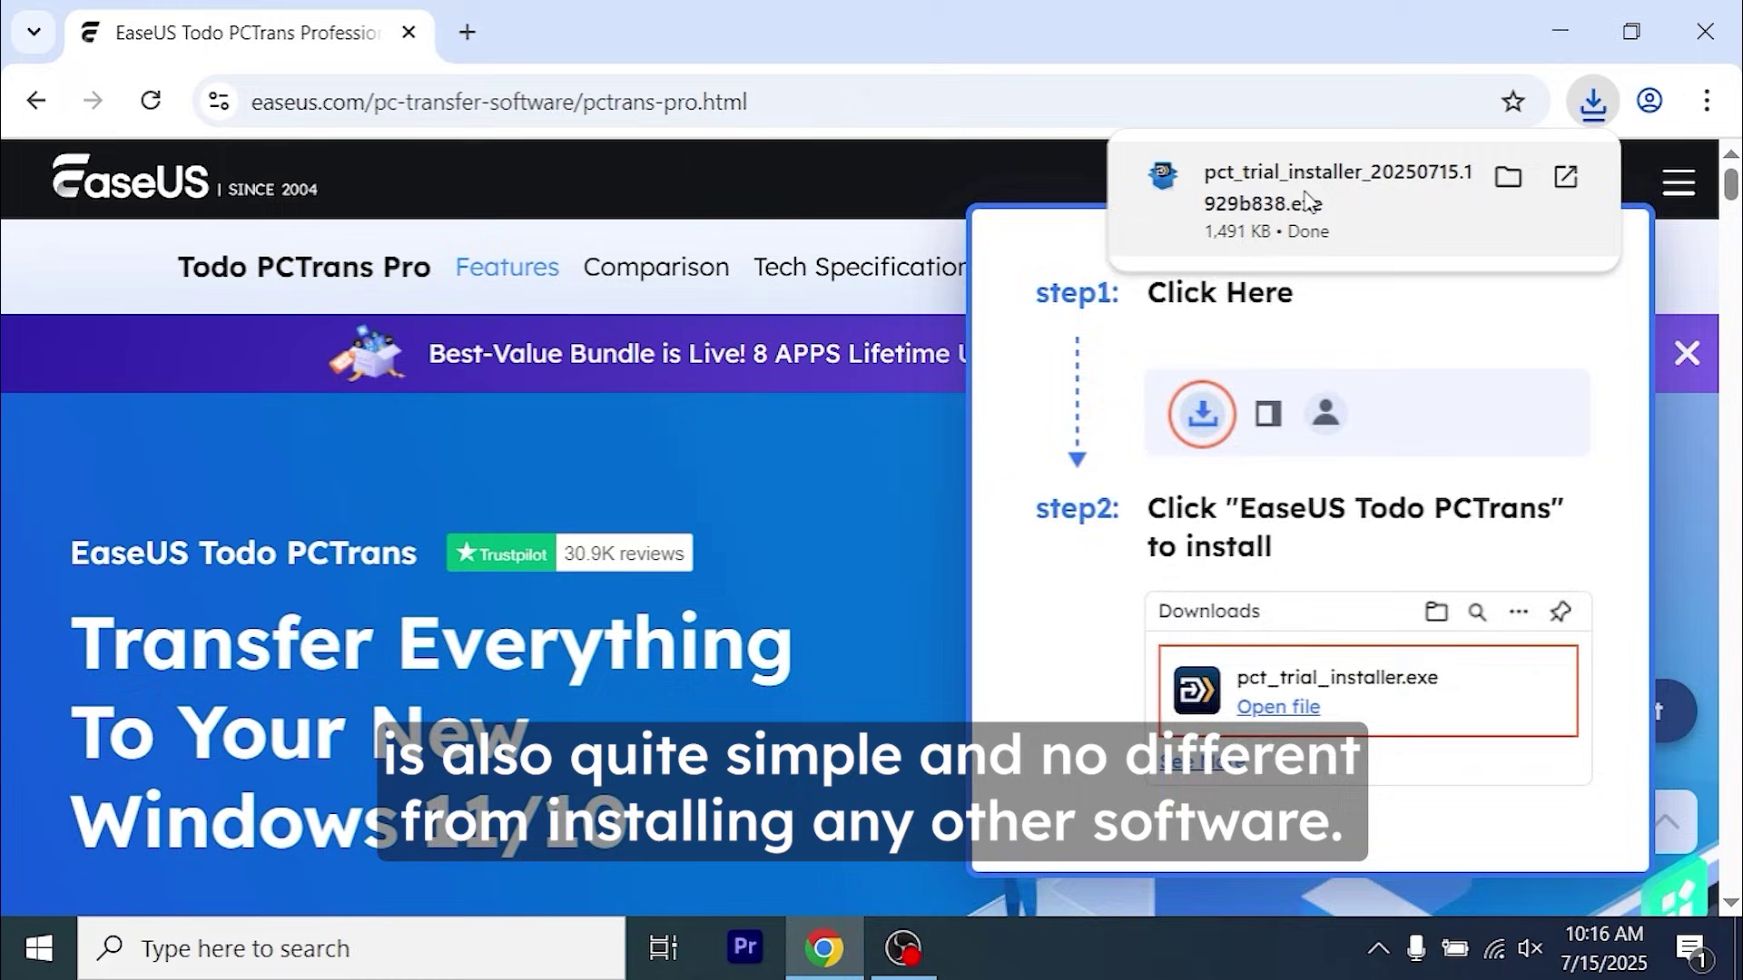
pyautogui.click(1307, 201)
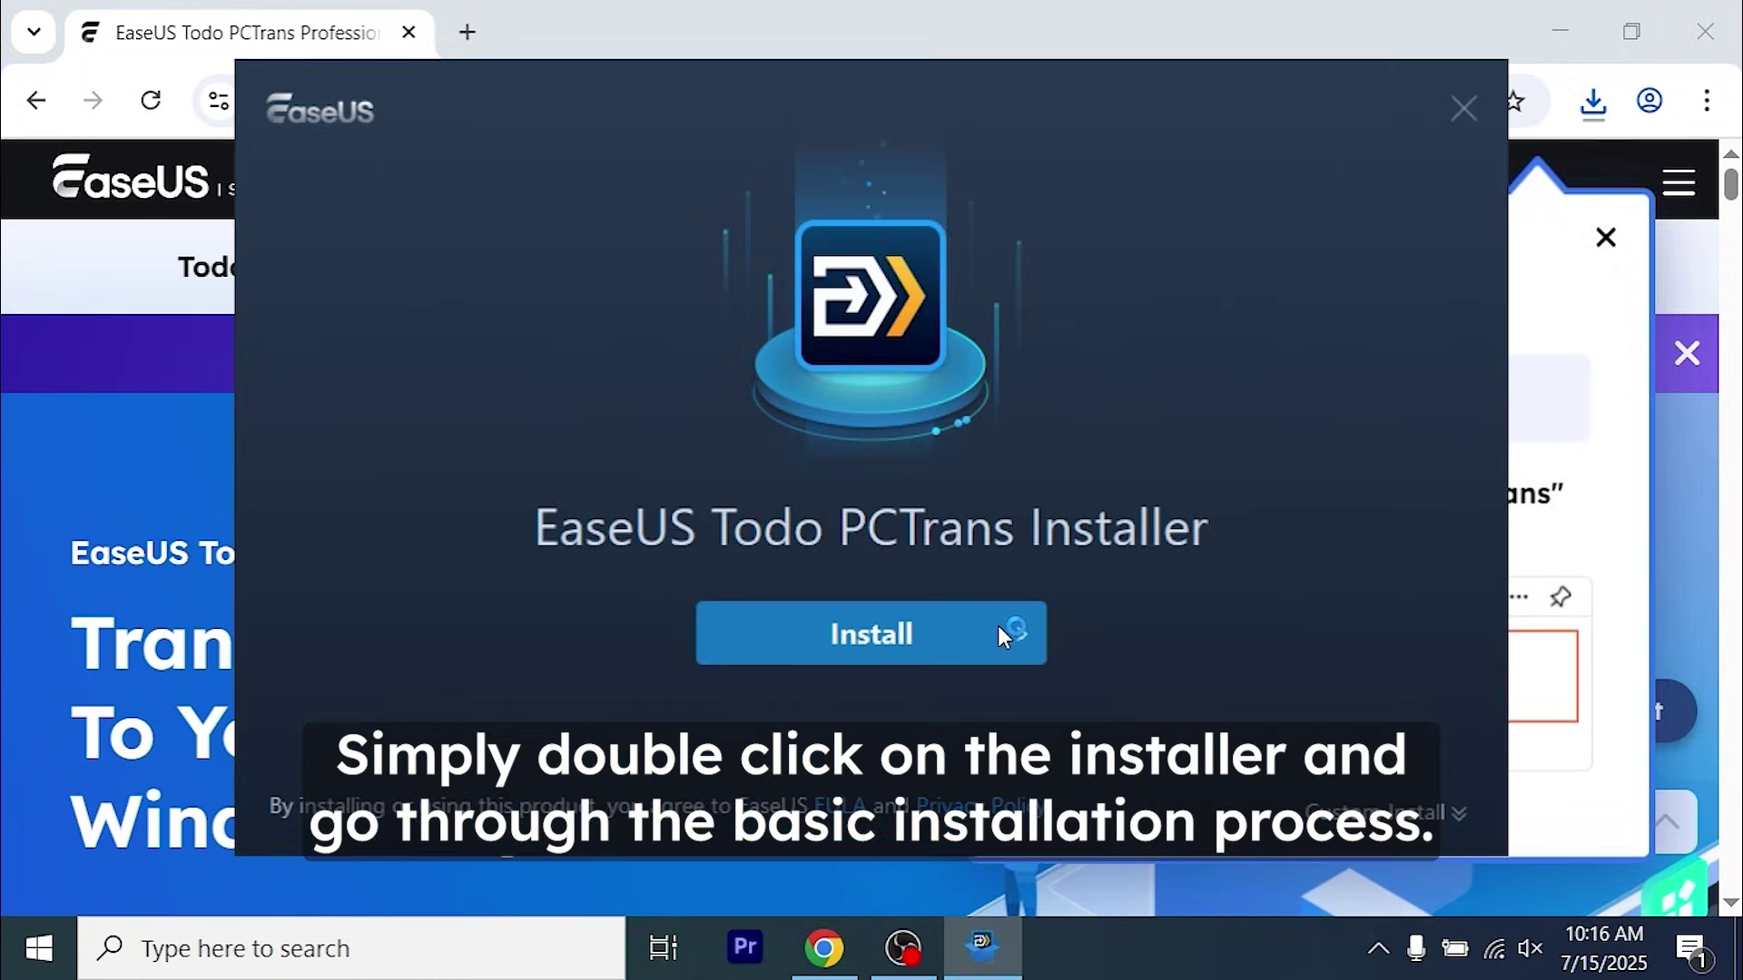
pyautogui.click(998, 634)
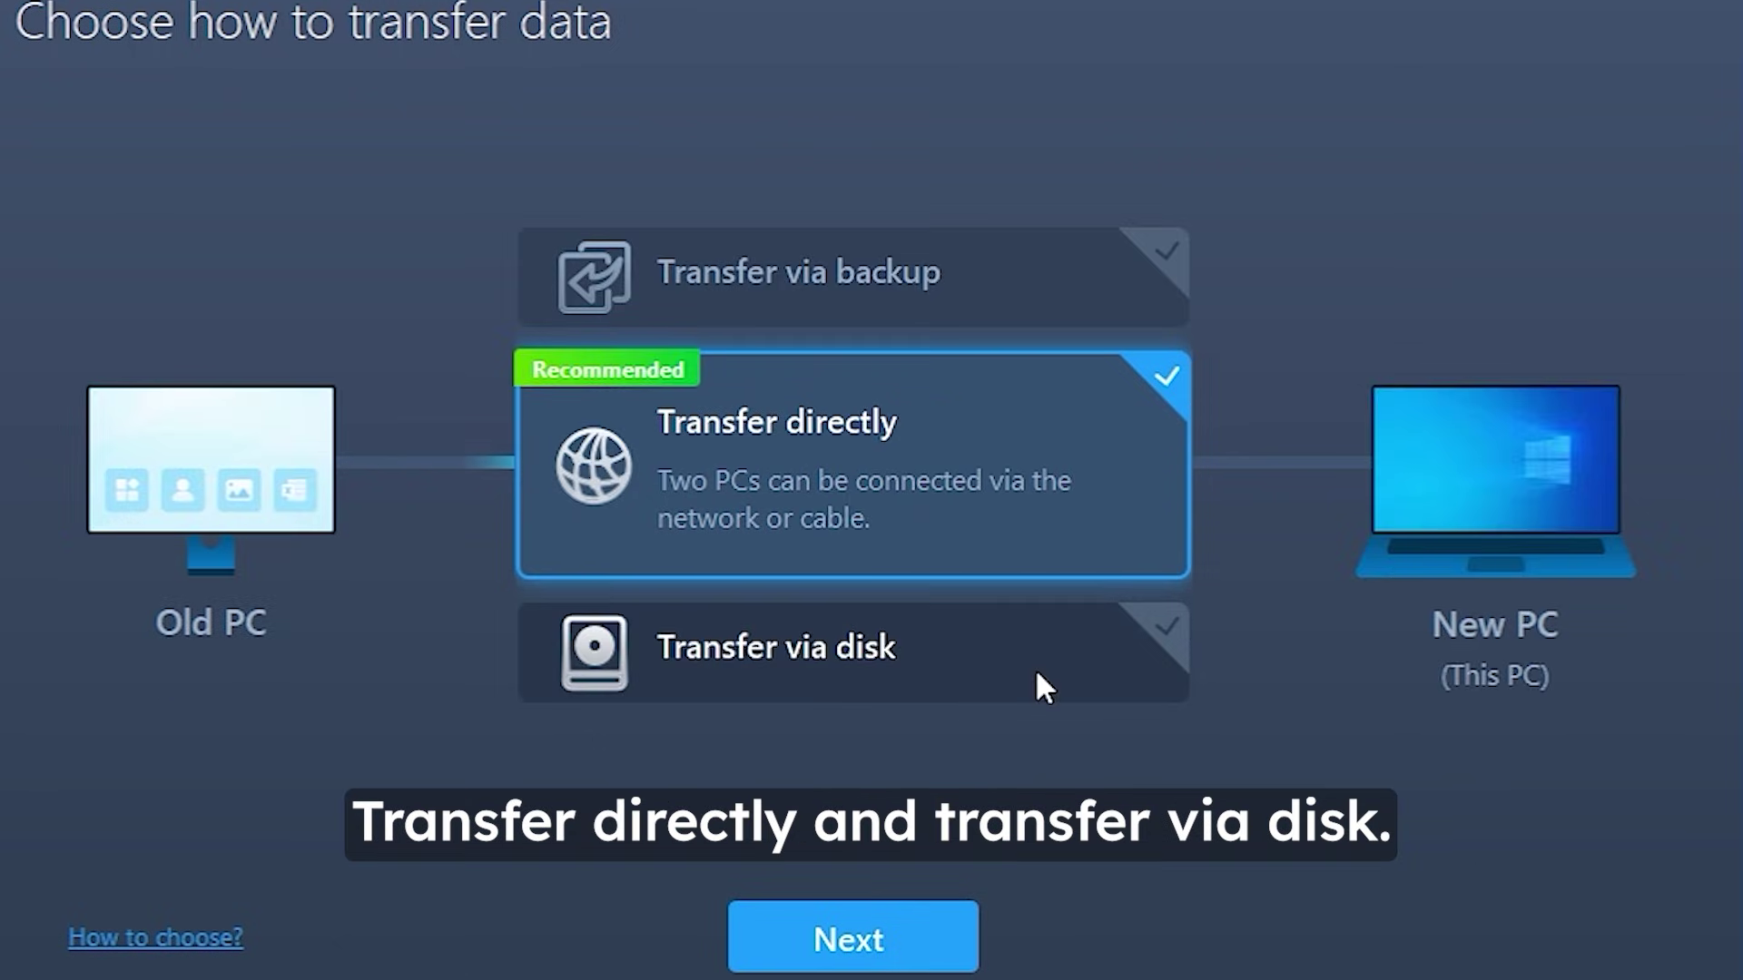
# - Back up the checked Microsoft Edge and Google Chrome apps to a chosen folder
pyautogui.click(1036, 674)
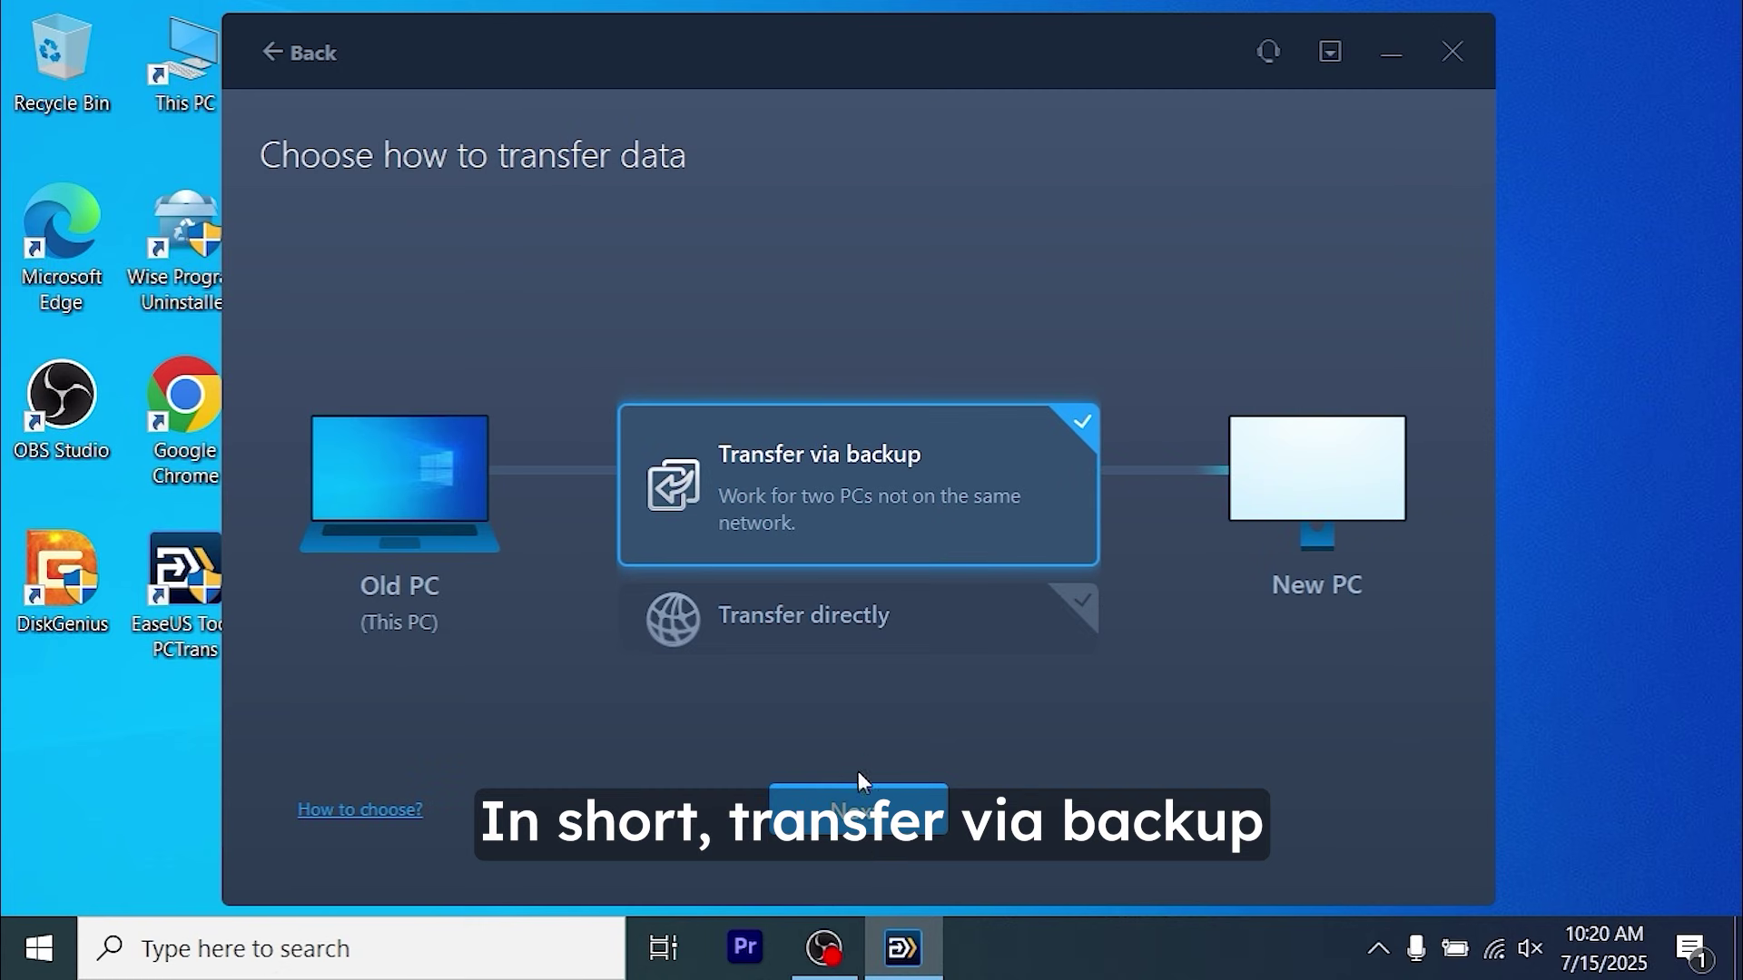
pyautogui.click(857, 799)
pyautogui.click(1409, 537)
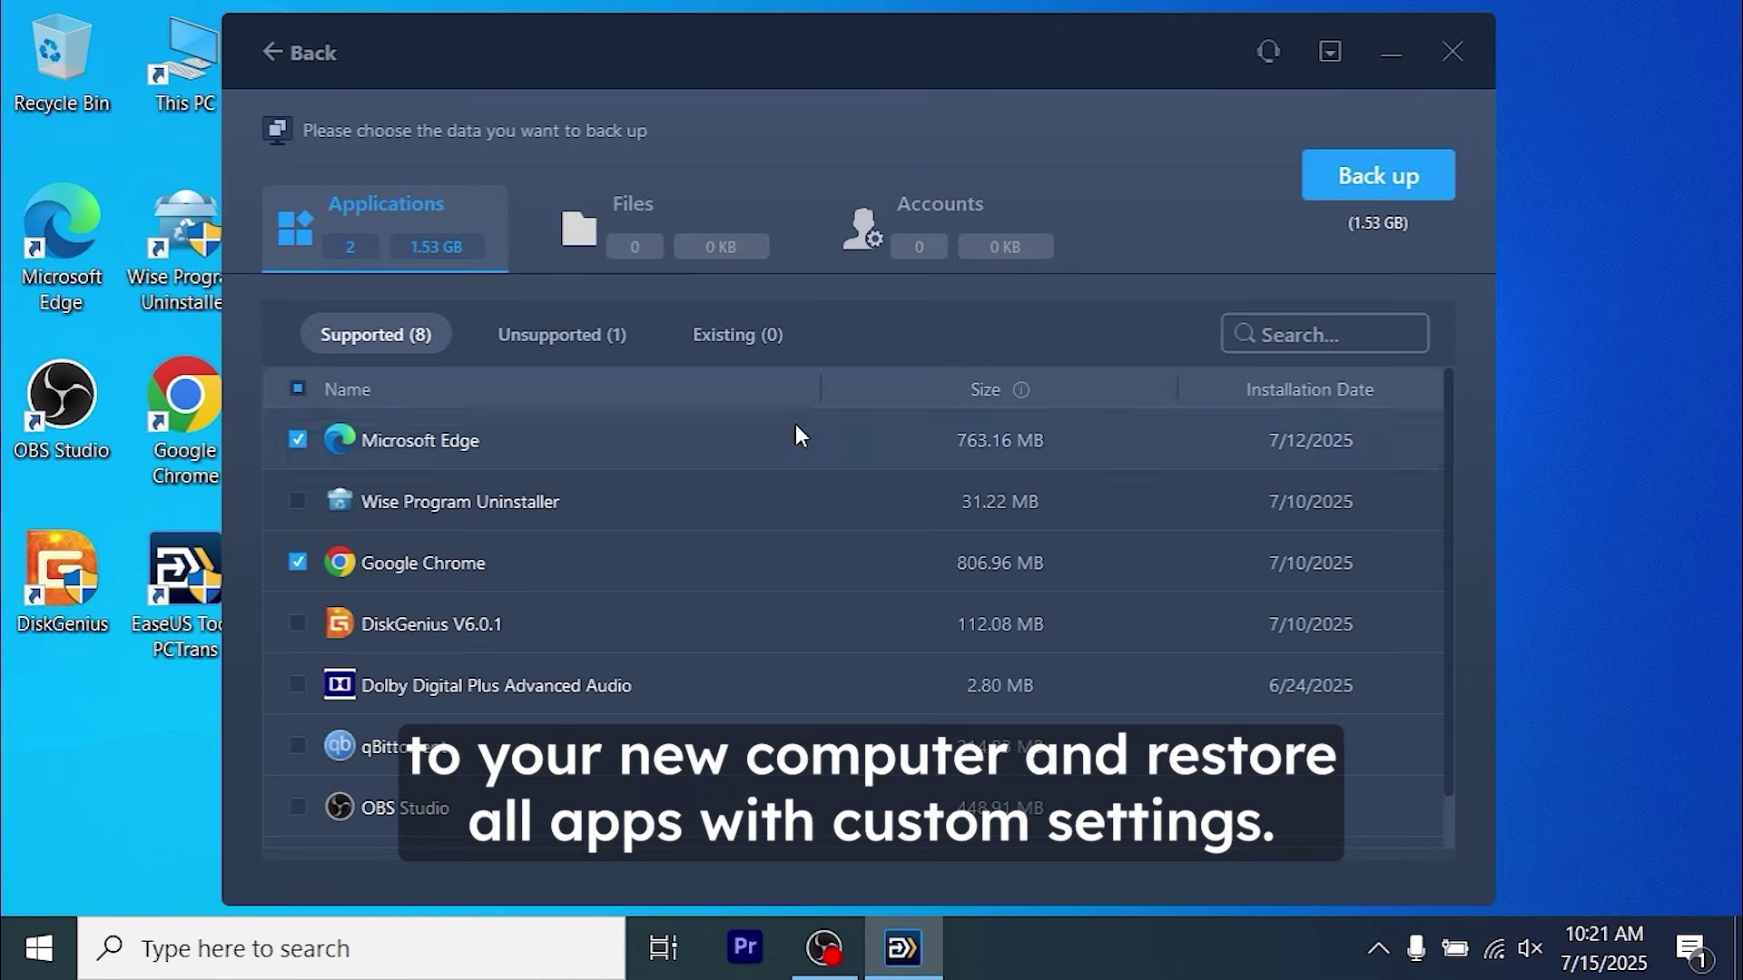
pyautogui.click(1402, 178)
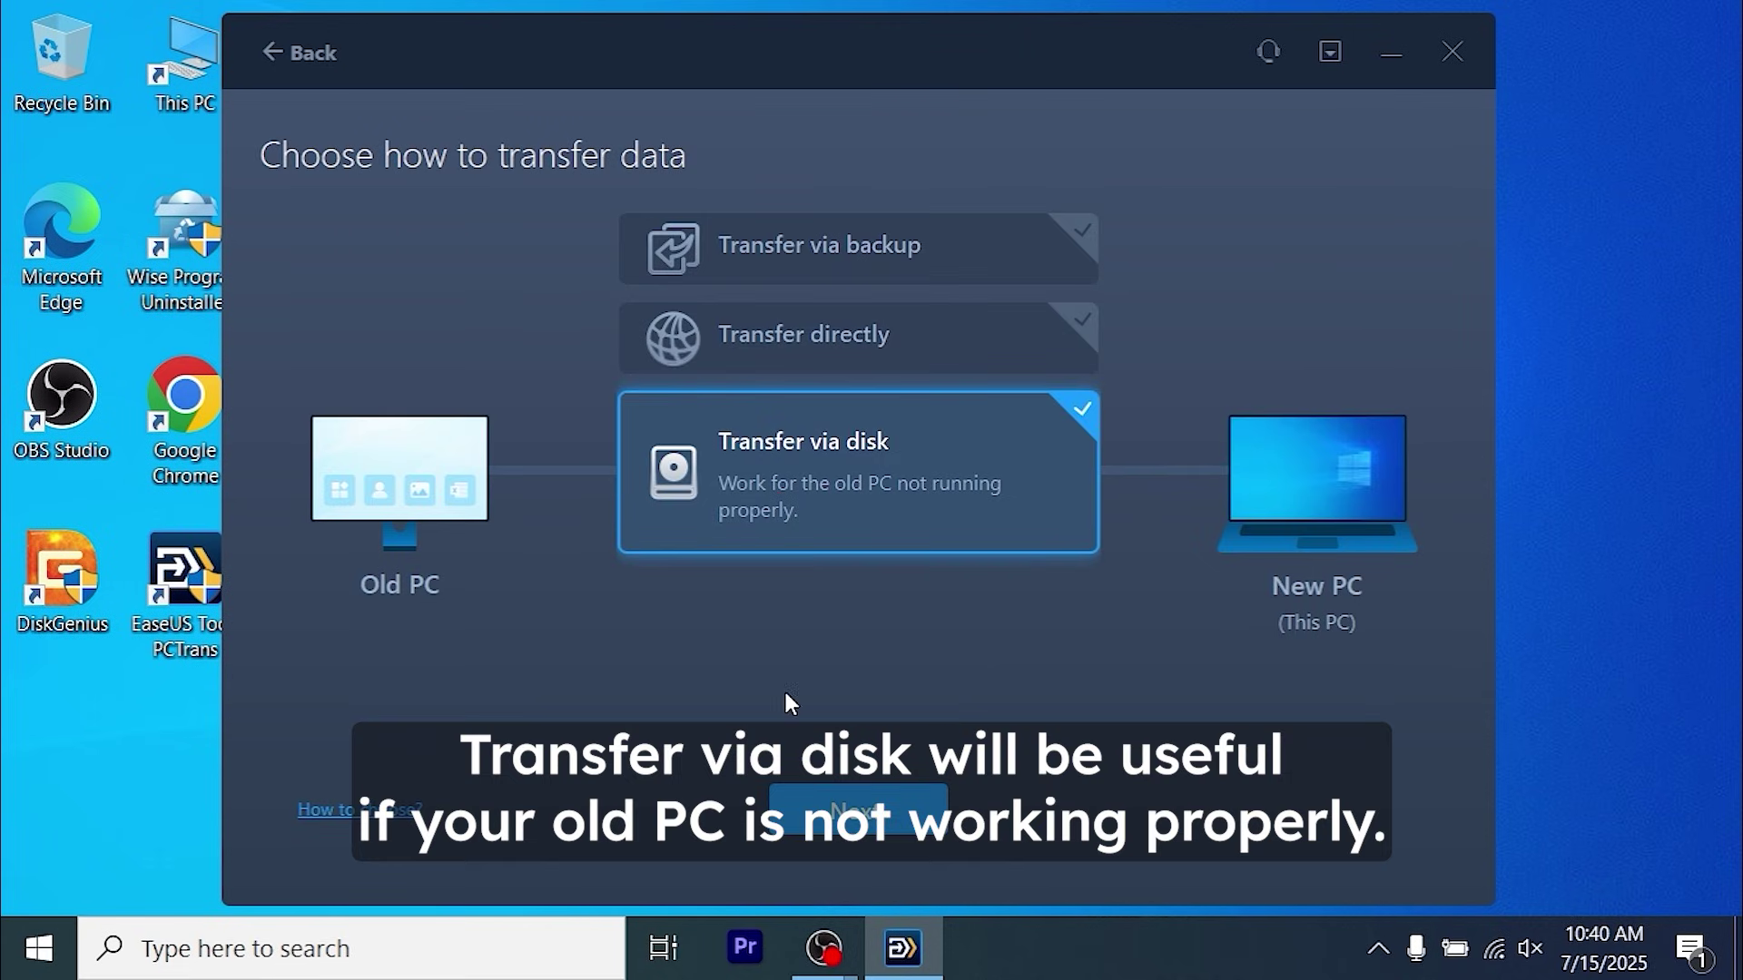
# - Continue with Transfer via disk and analyze data on Local Disk (E:)
pyautogui.click(853, 811)
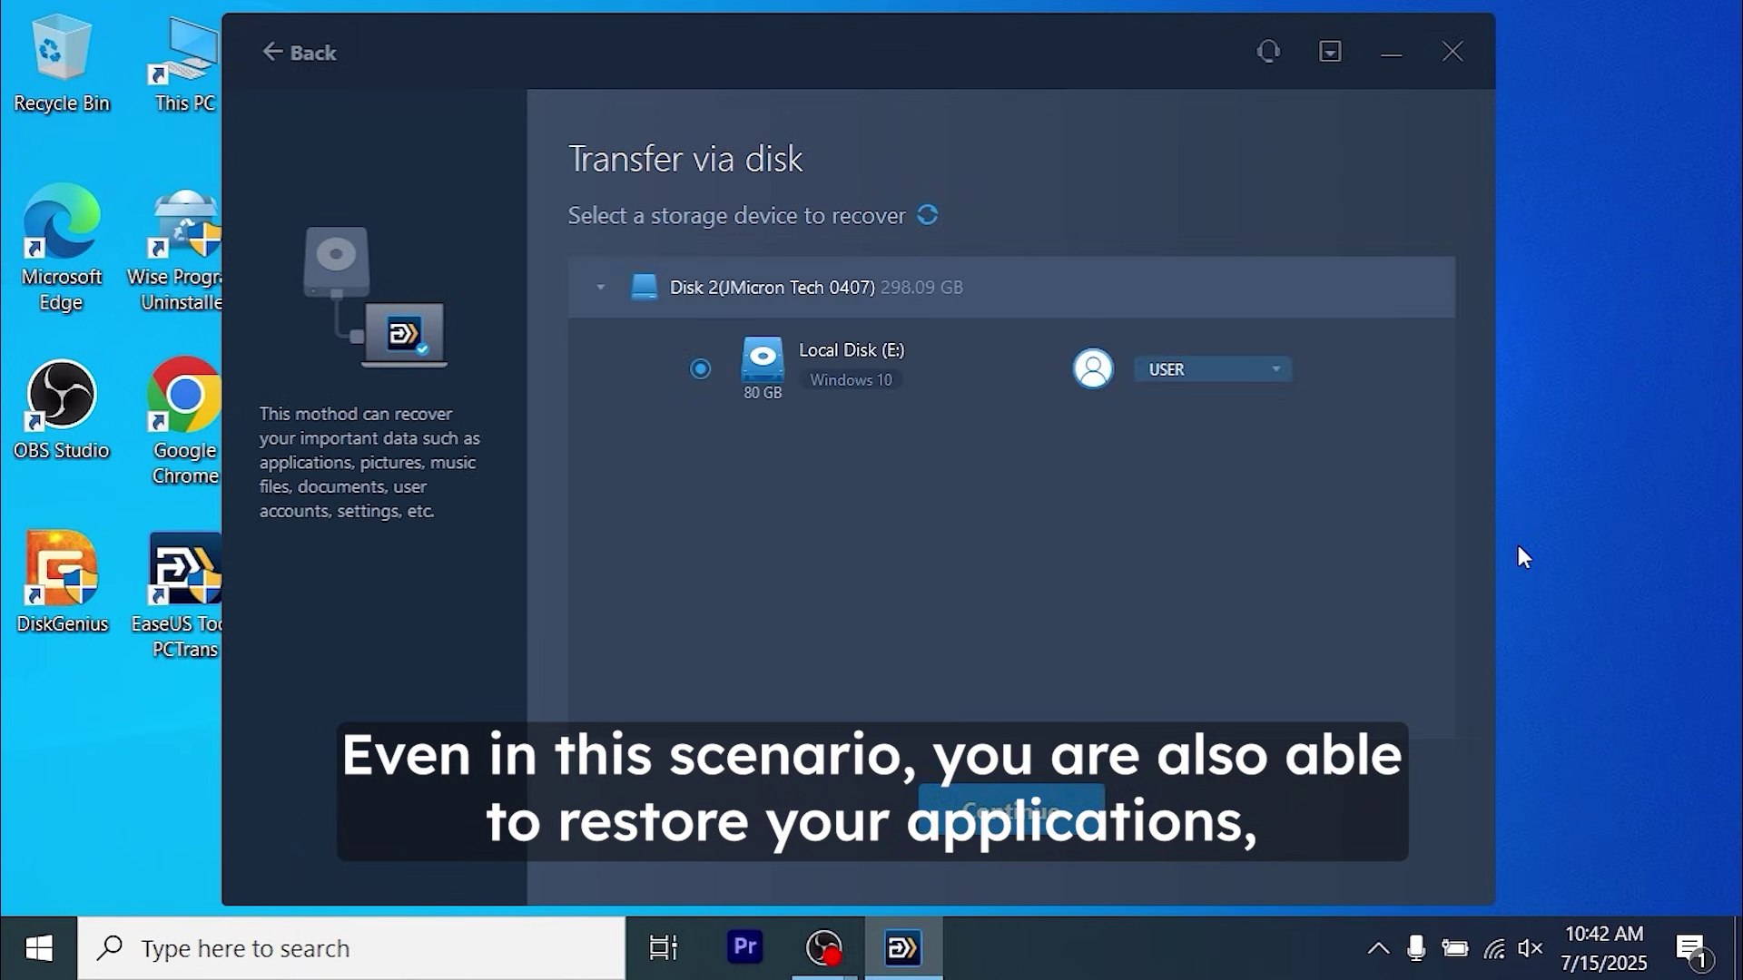
pyautogui.click(1029, 821)
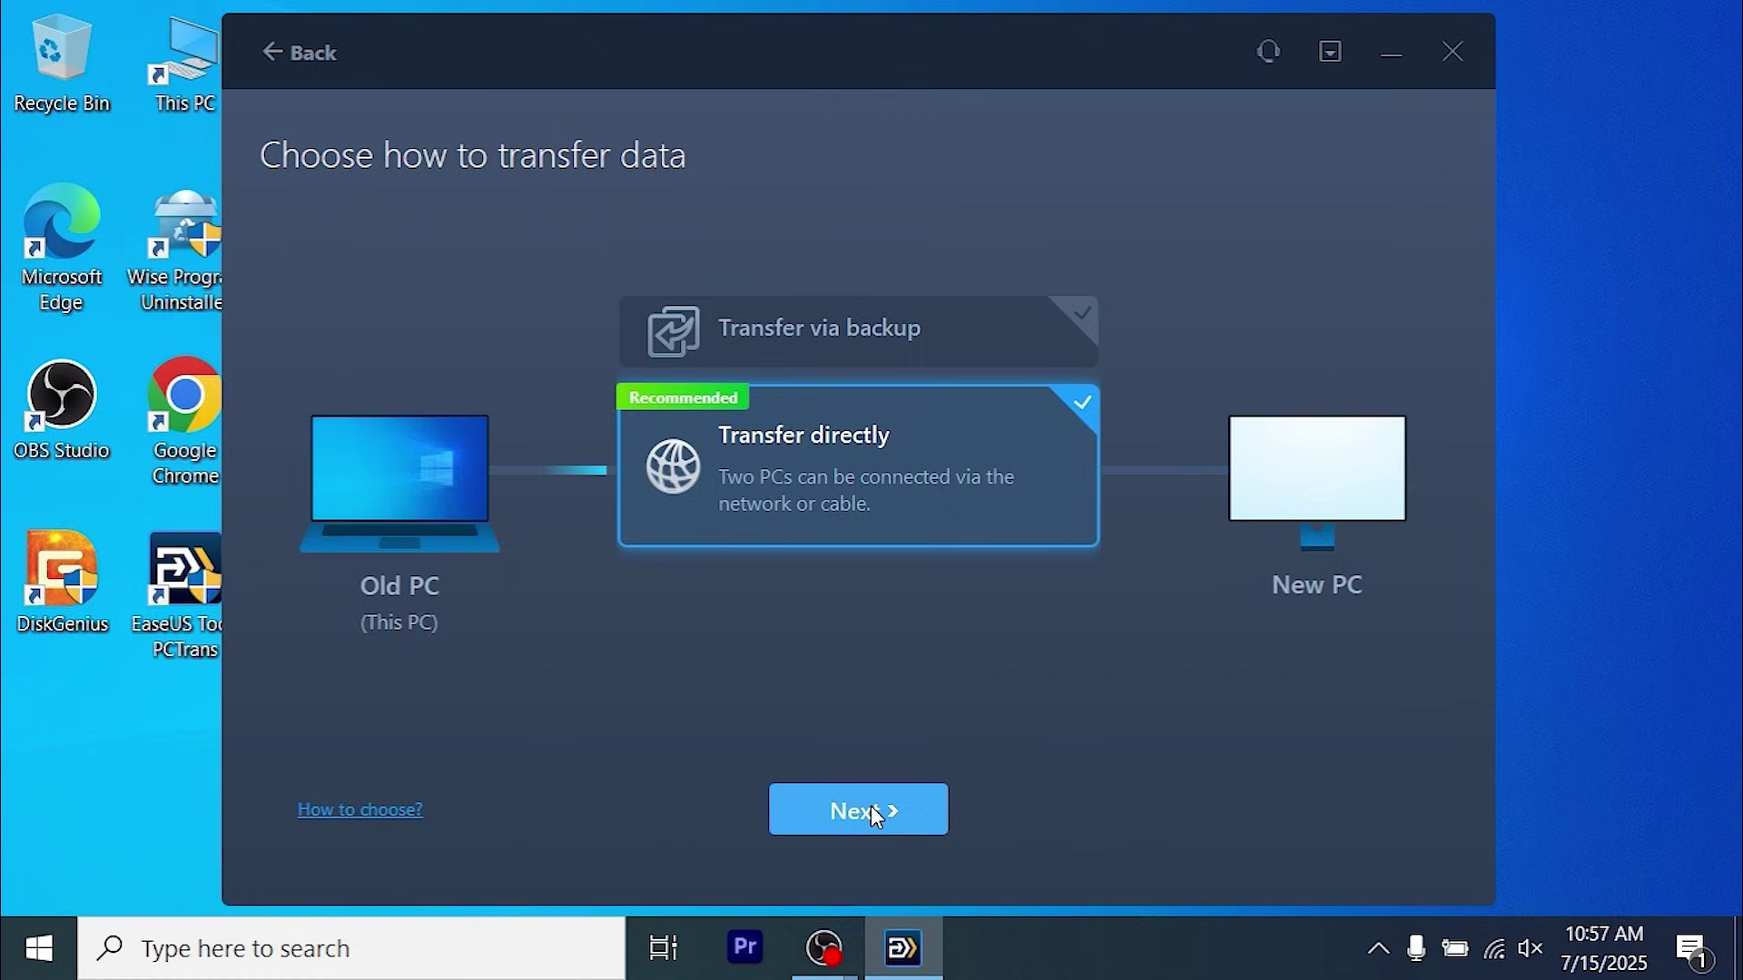
# - Choose Transfer directly and connect the two PCs using the Network option
pyautogui.click(871, 811)
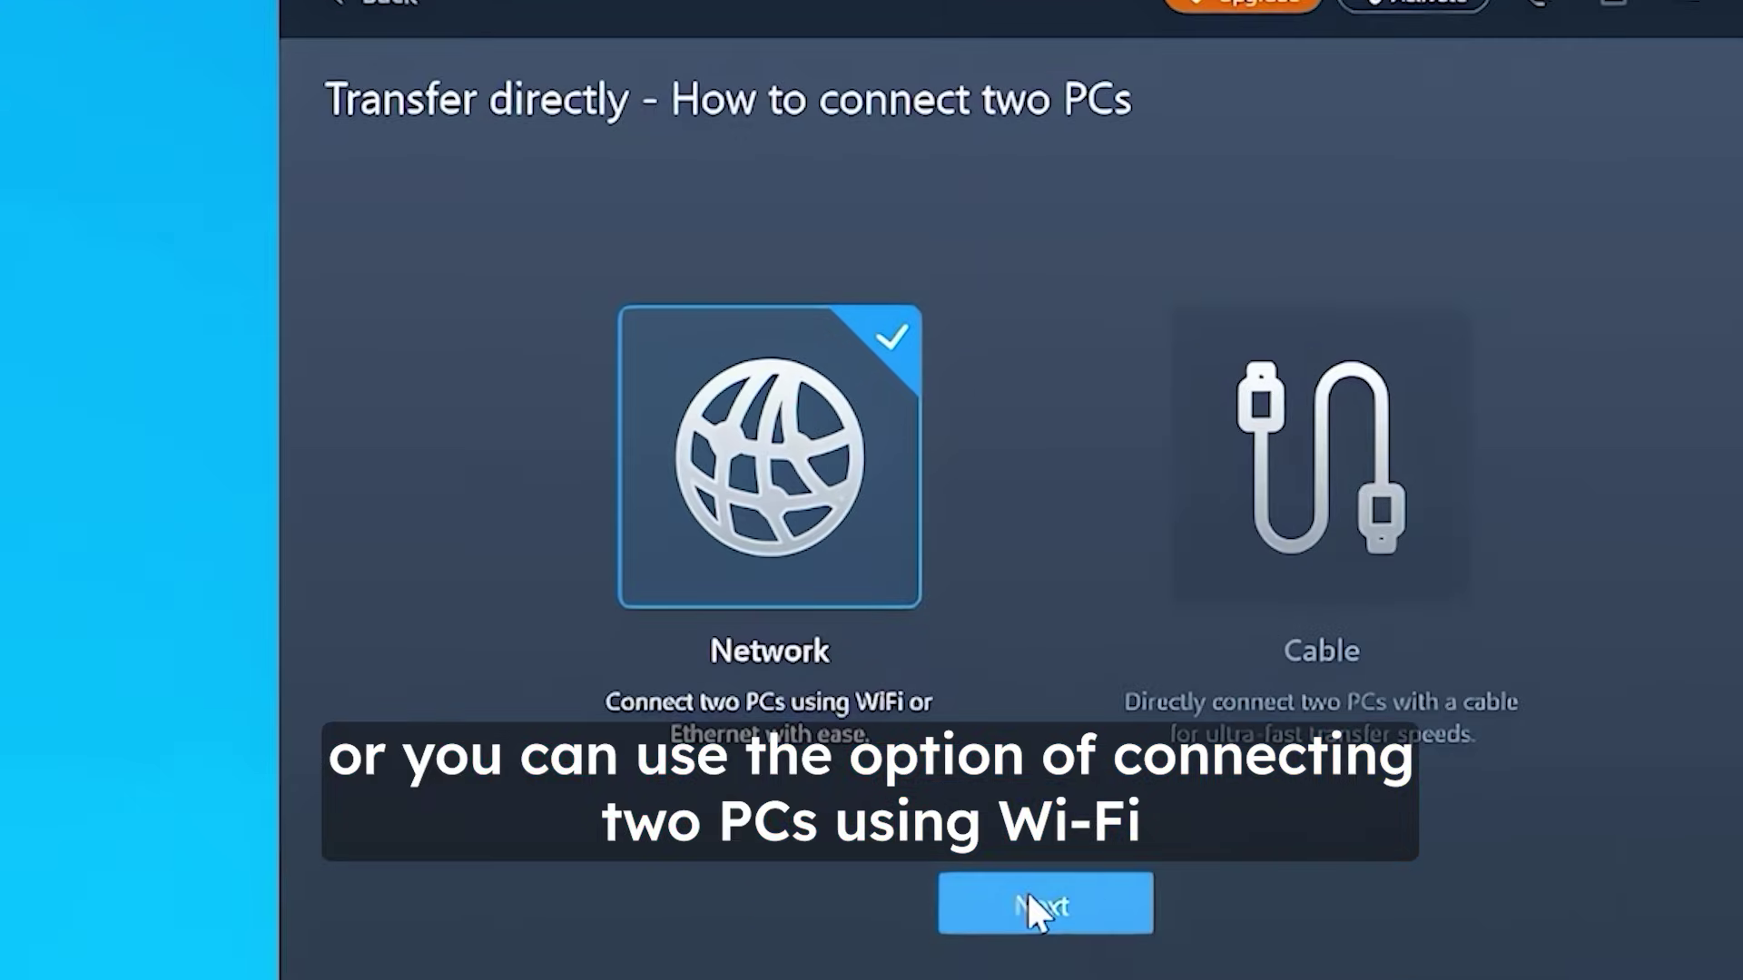
pyautogui.click(853, 673)
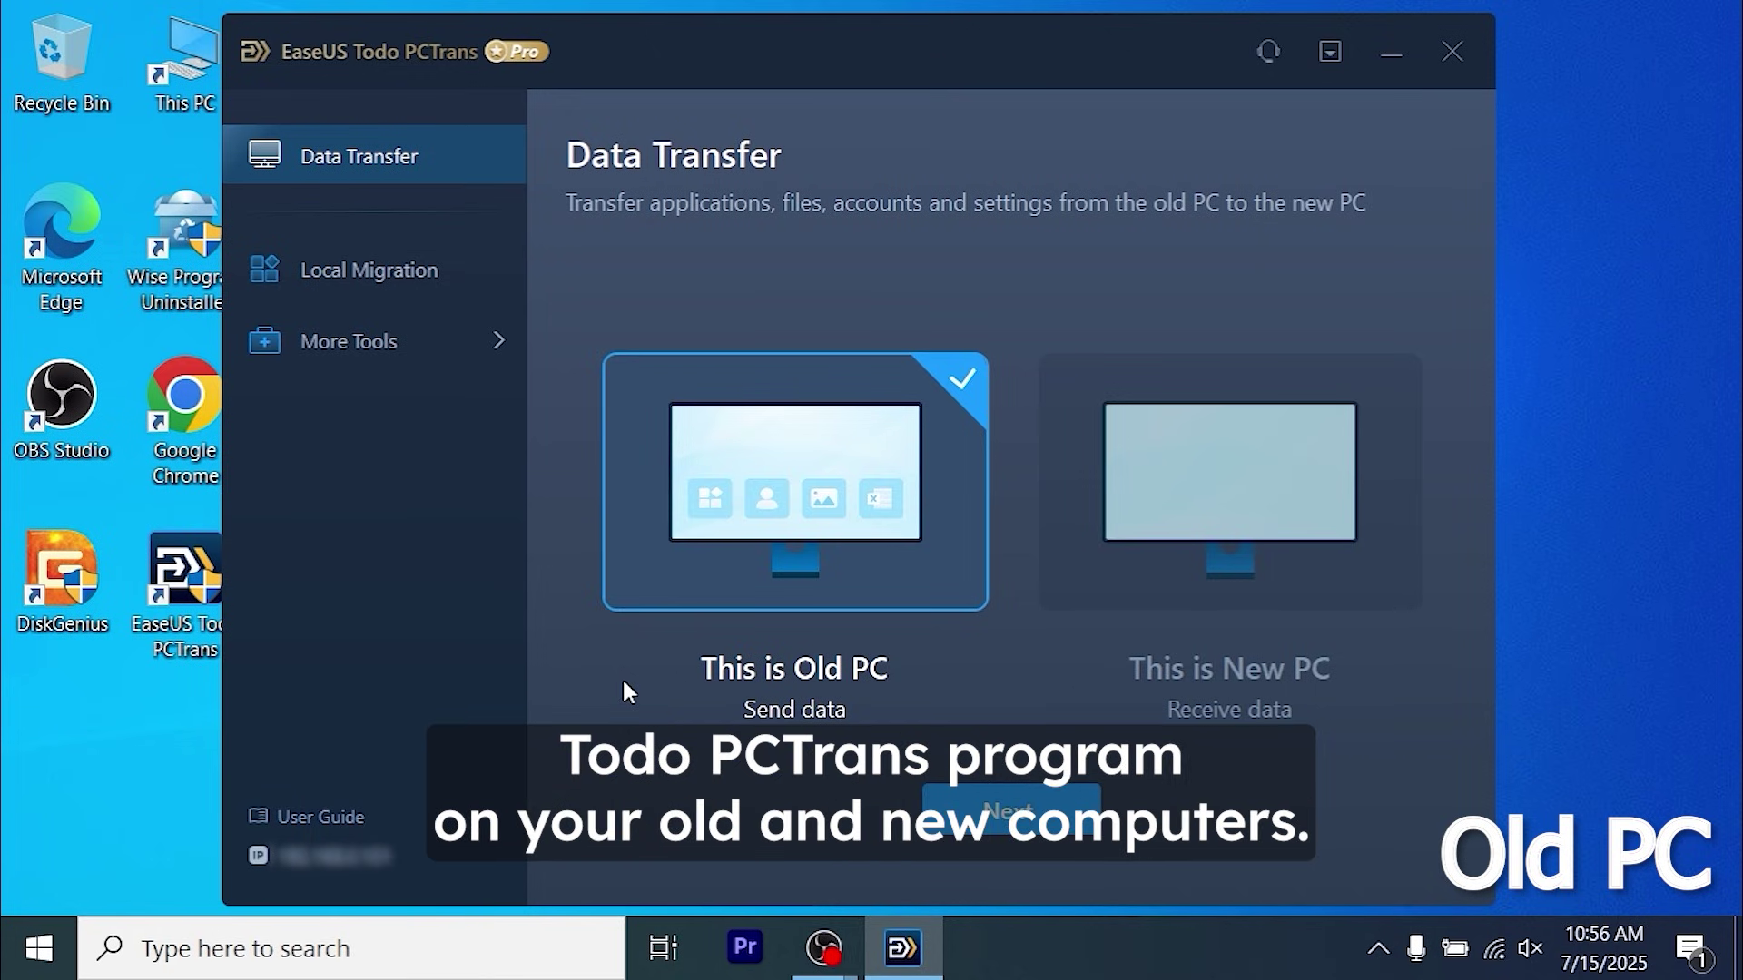
# - Set up old and new PCs, connect over the network, and transfer the checked apps including Premiere Pro 2024
pyautogui.click(1003, 808)
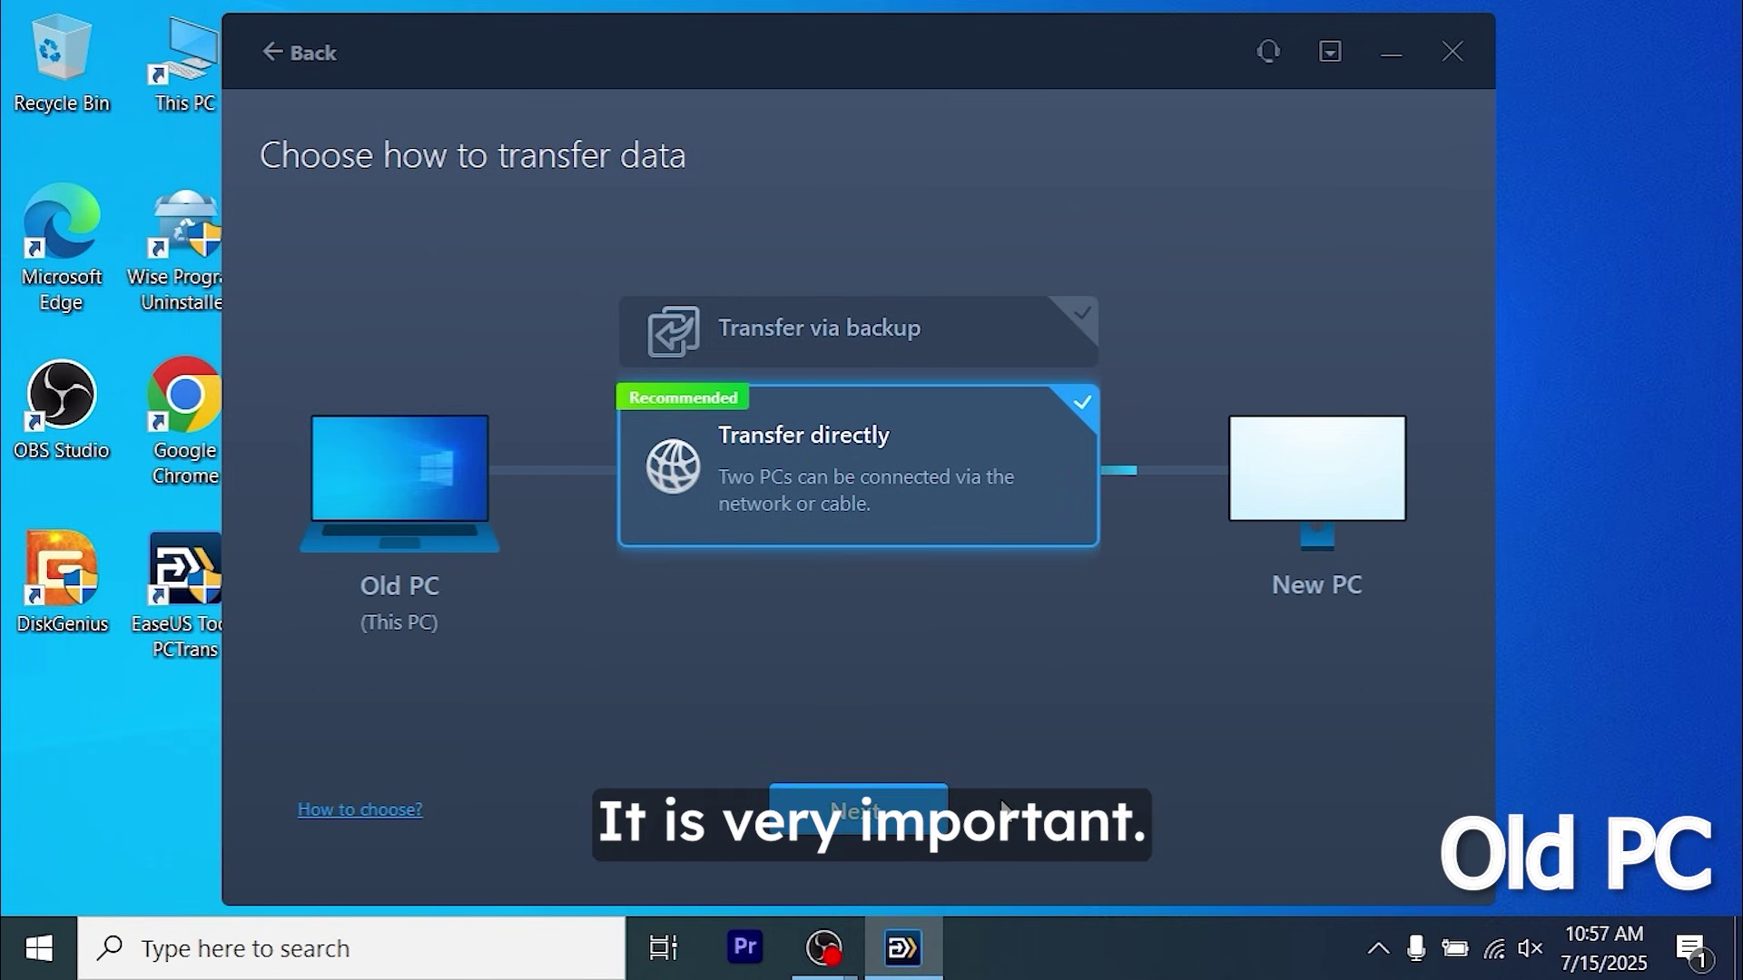
pyautogui.click(858, 809)
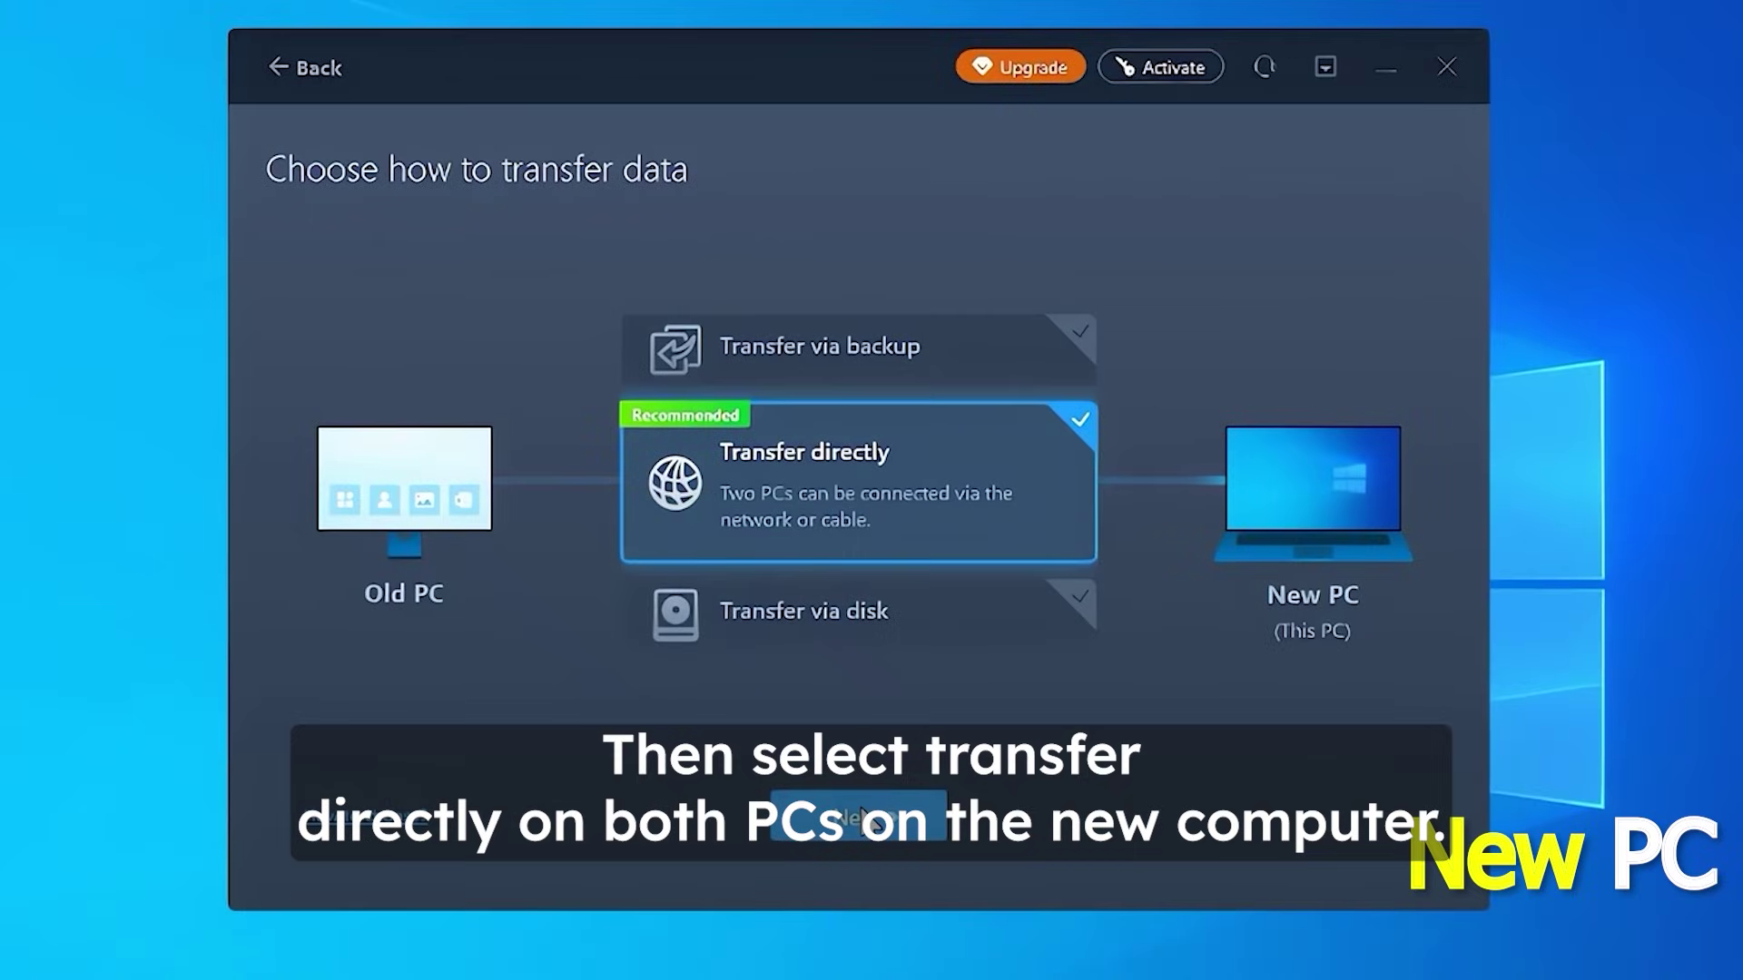
pyautogui.click(862, 812)
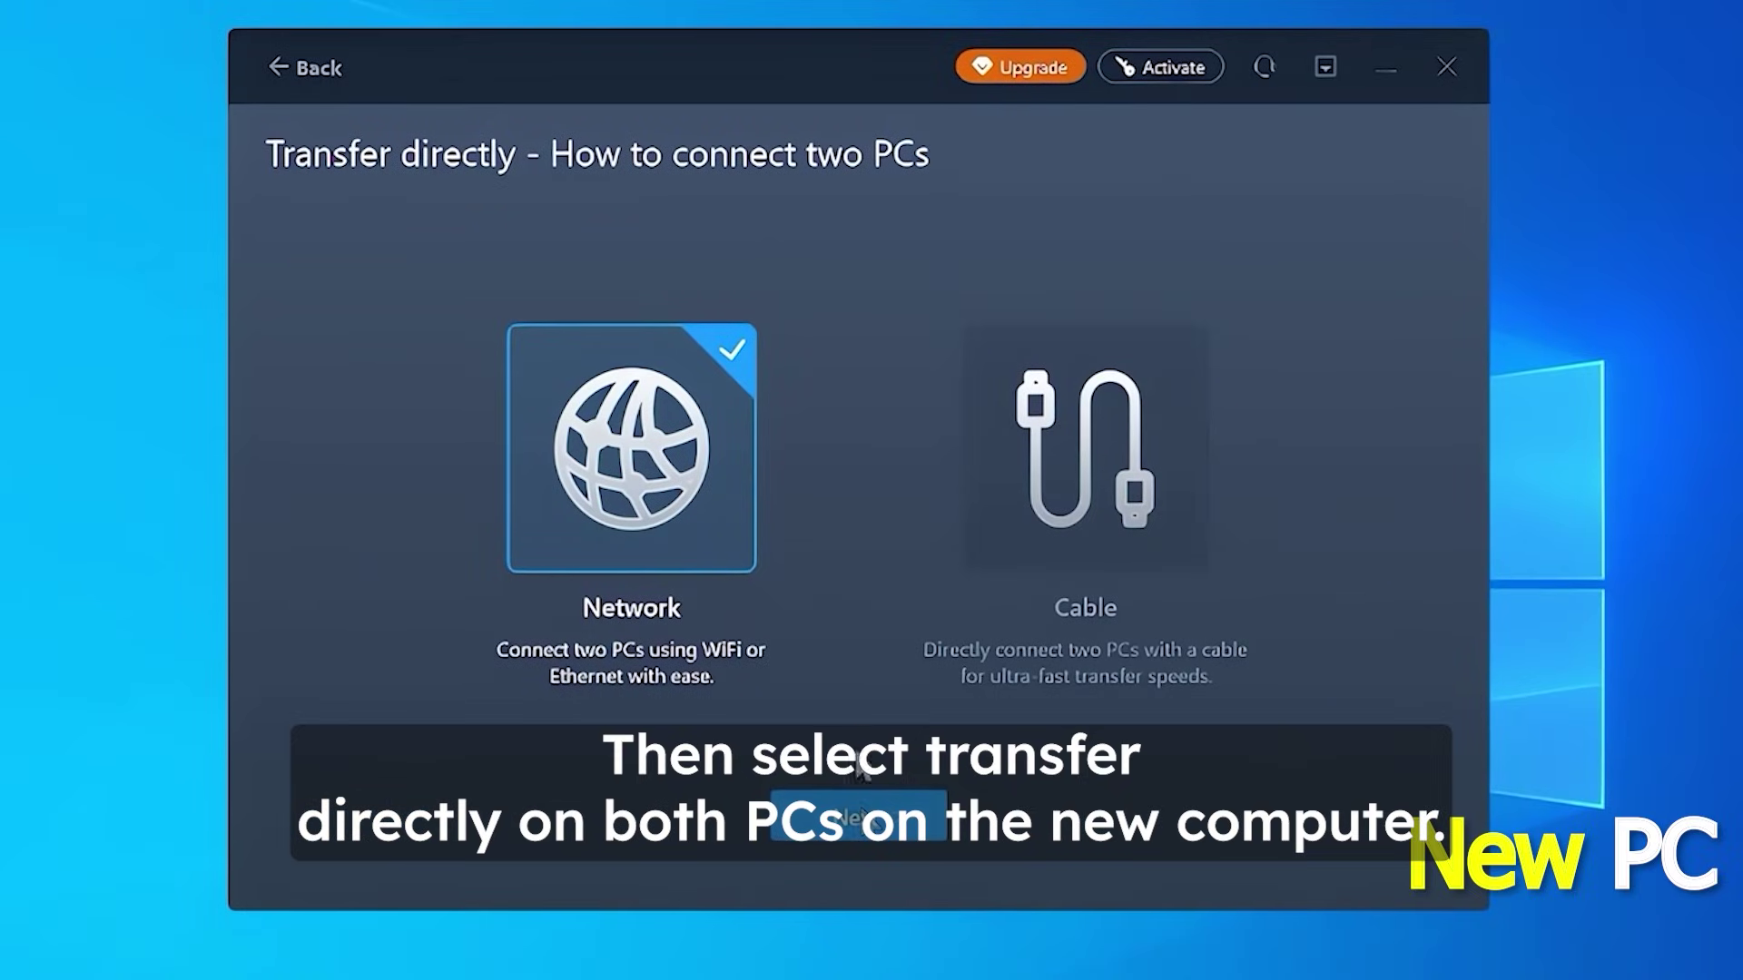
pyautogui.click(845, 817)
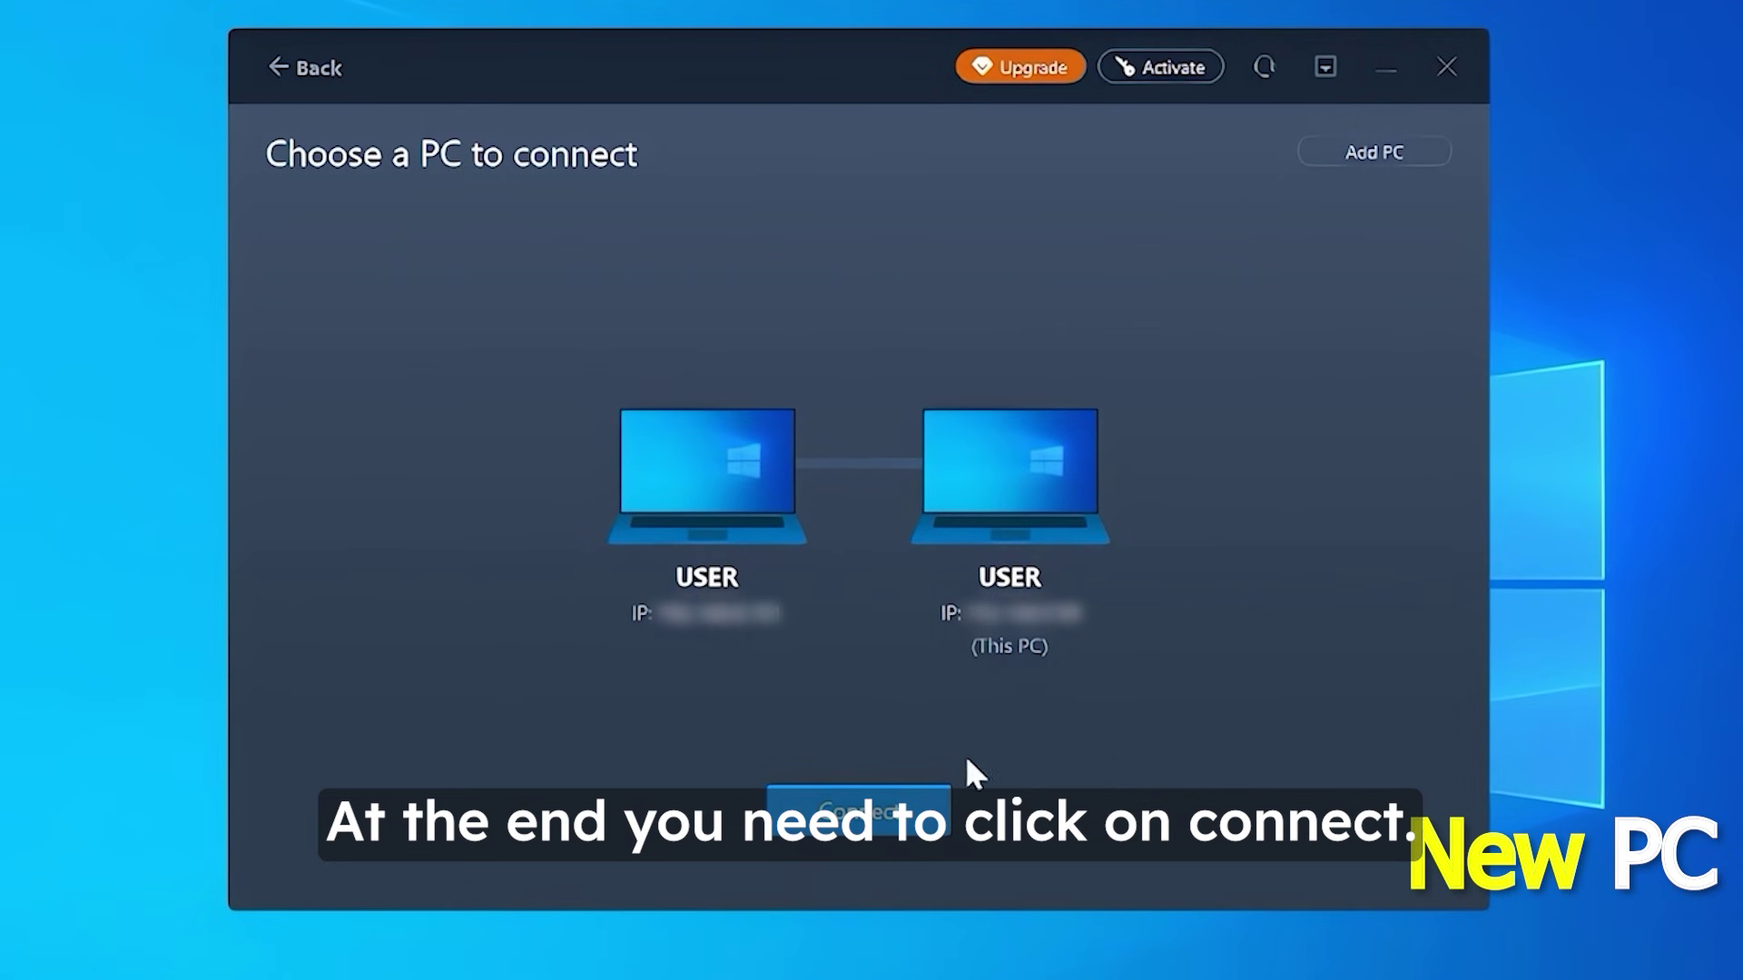
pyautogui.click(849, 812)
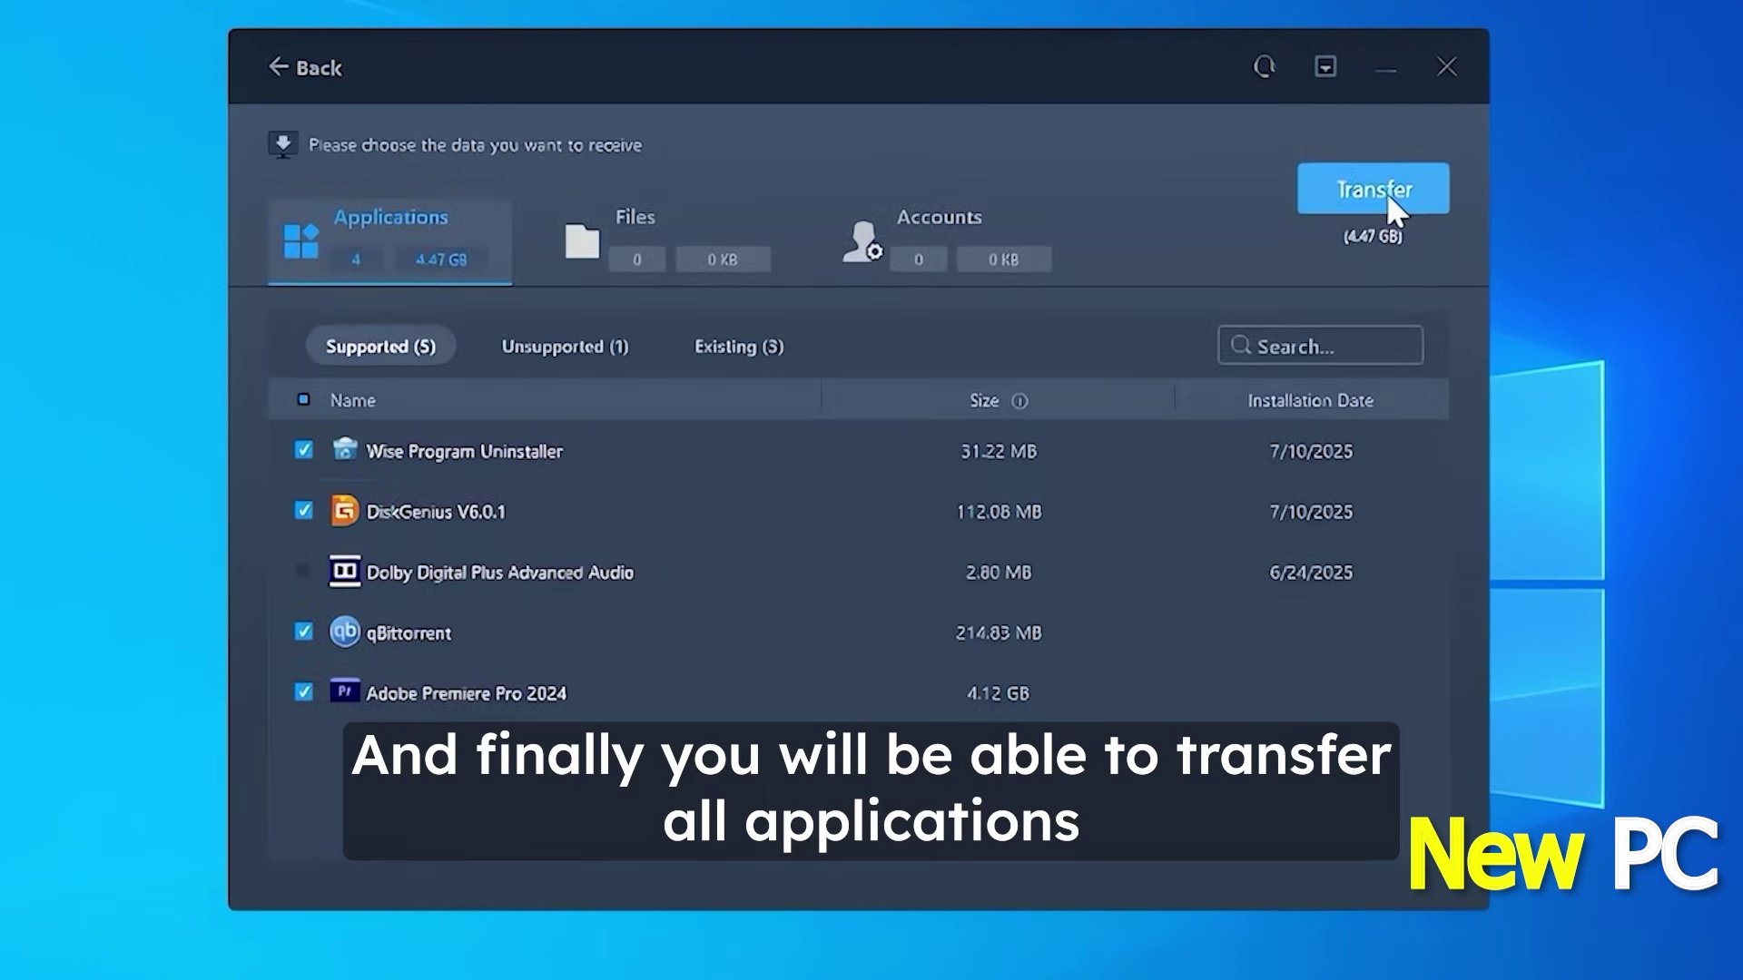
pyautogui.click(1385, 193)
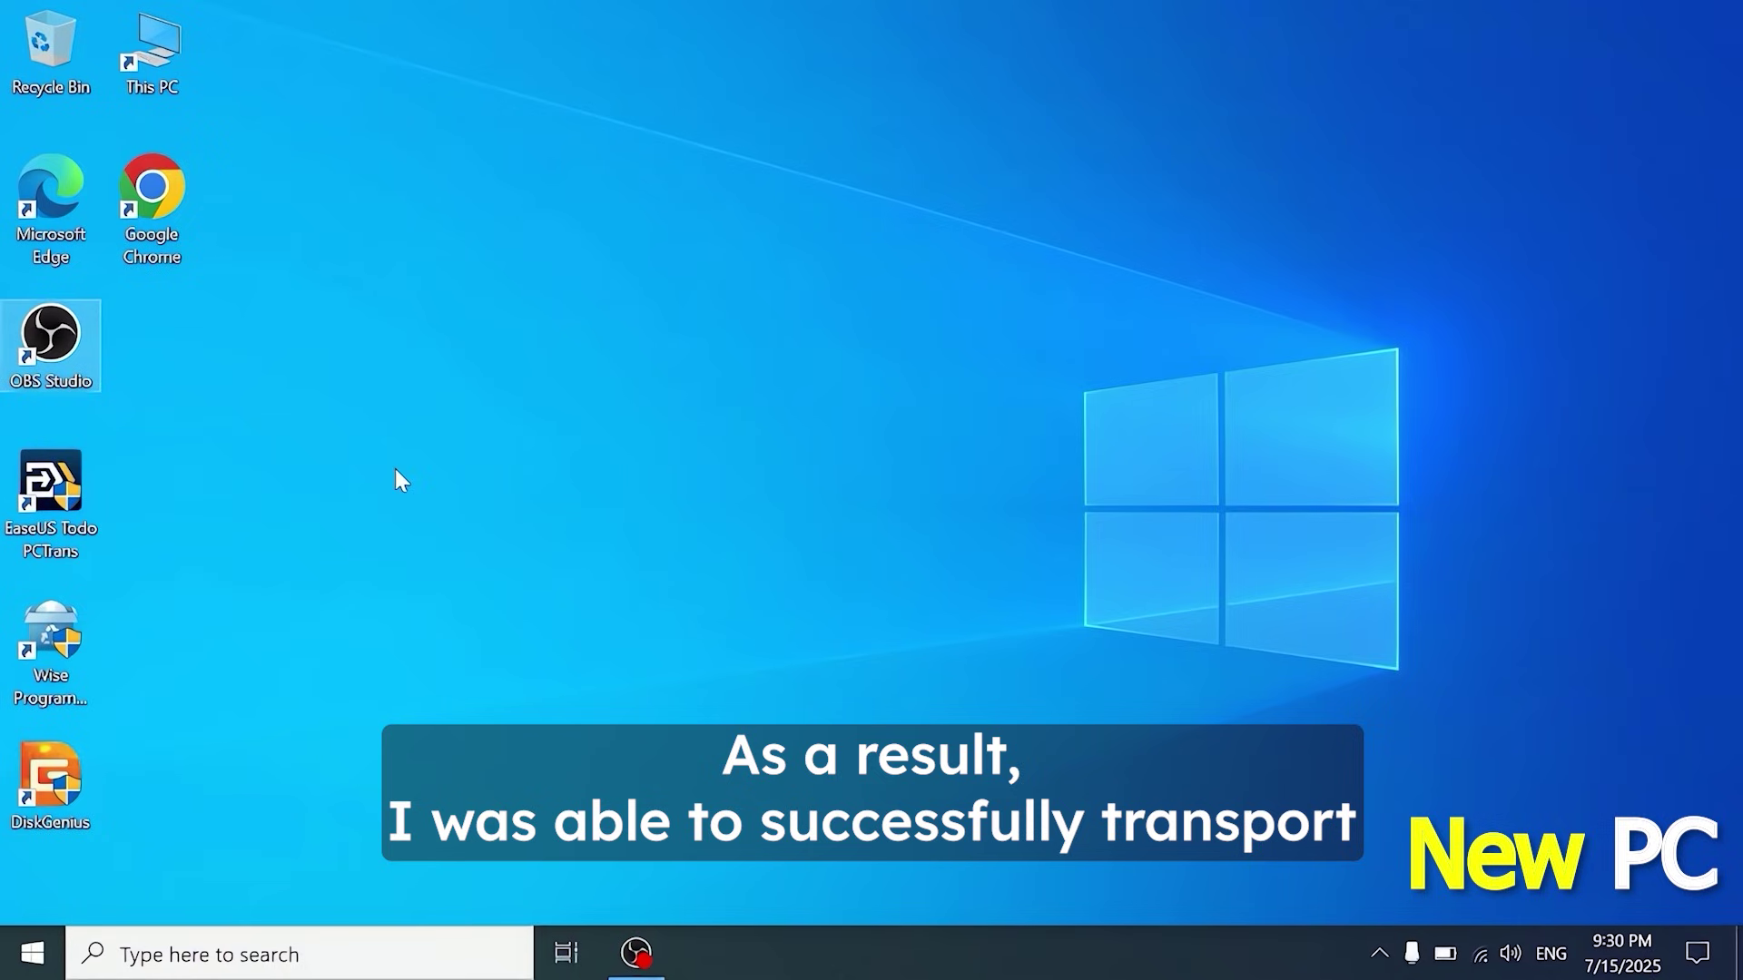
# - Launch Adobe Premiere Pro 2024 from Windows search and widen its Tools panel to two columns
pyautogui.click(394, 468)
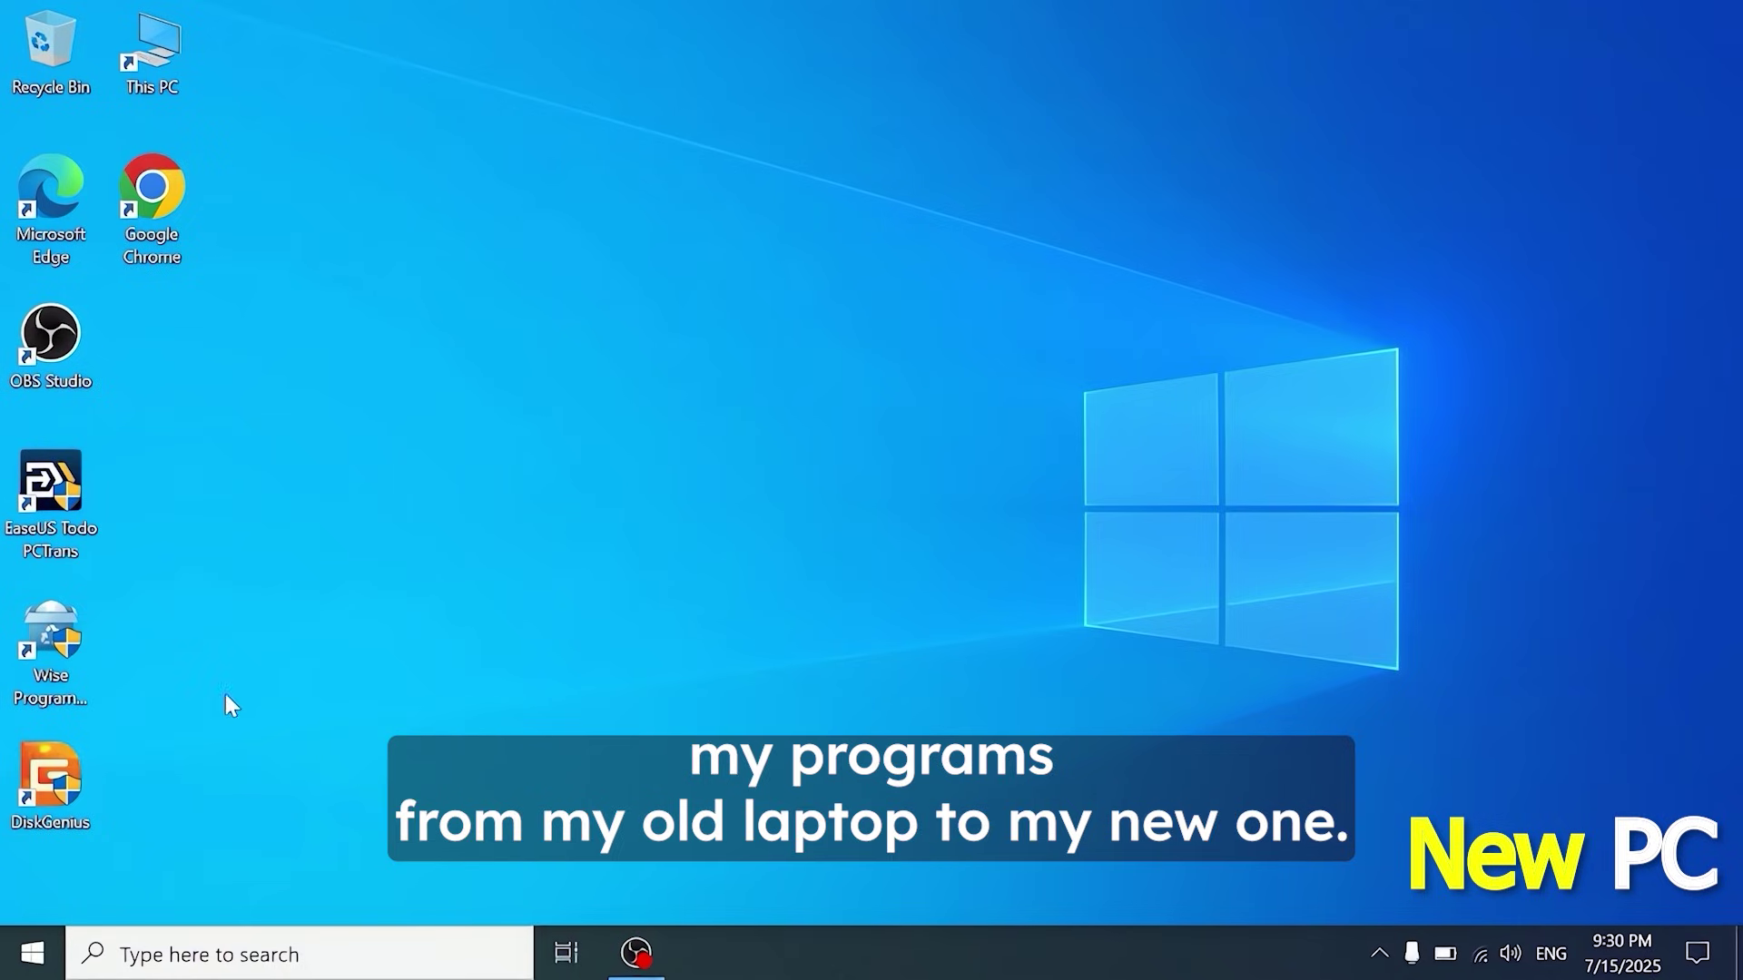
pyautogui.click(319, 953)
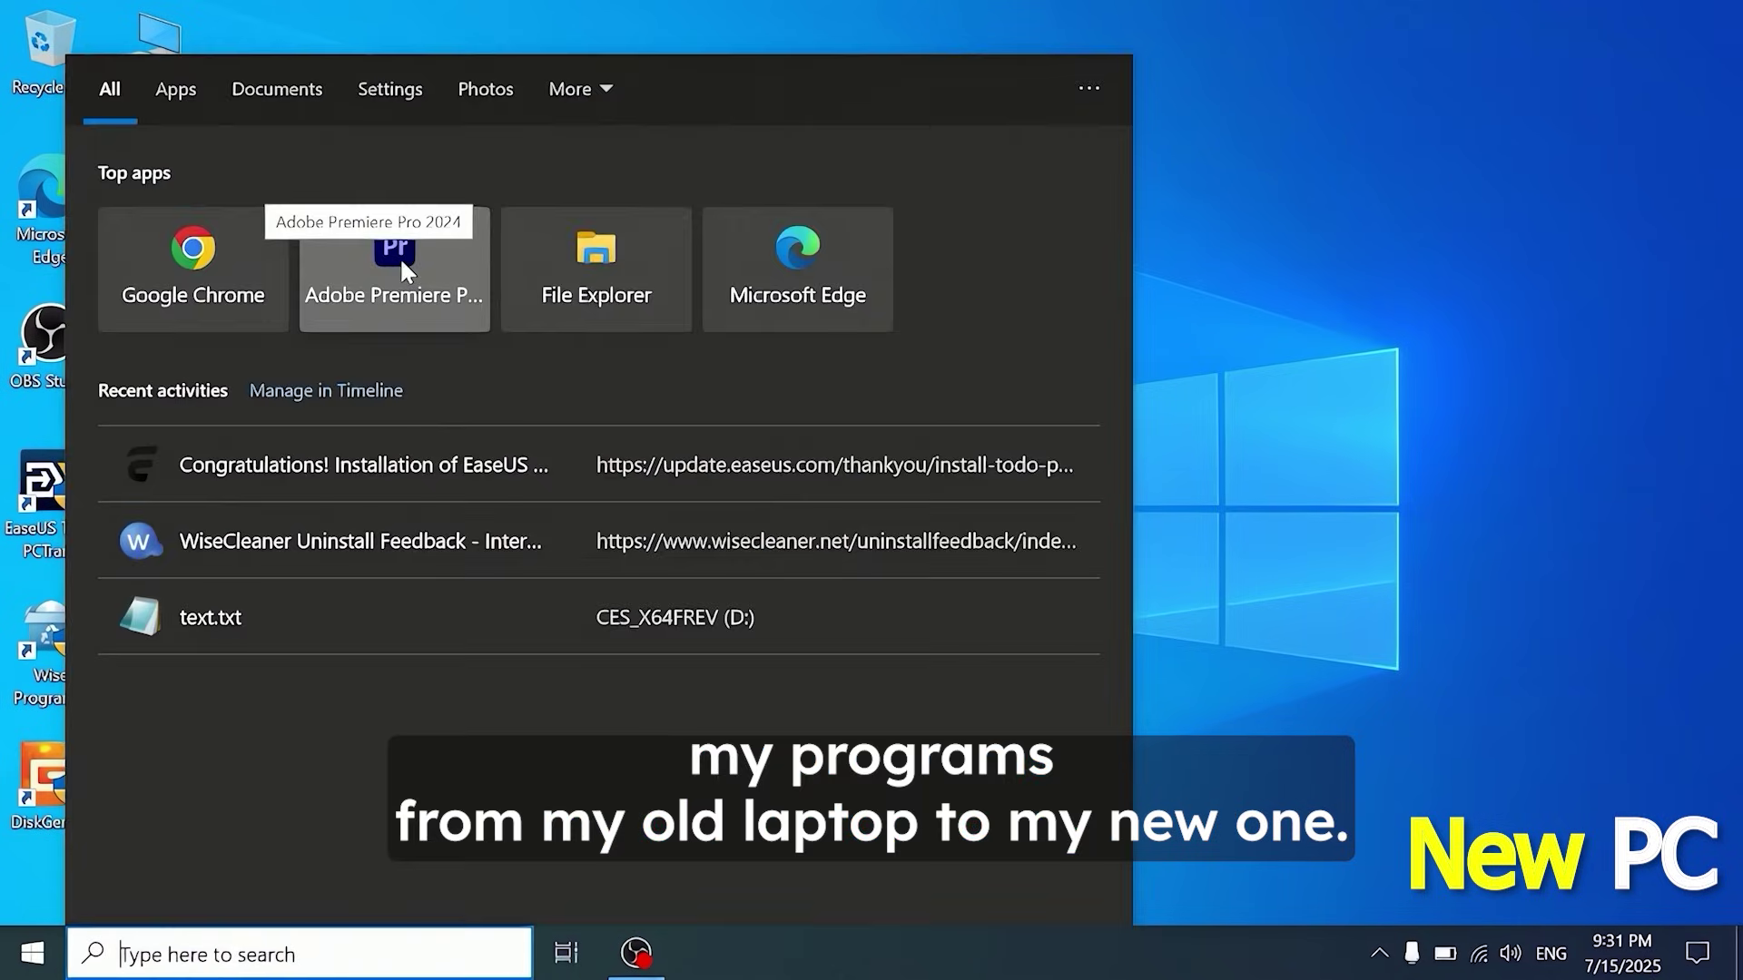
pyautogui.click(400, 256)
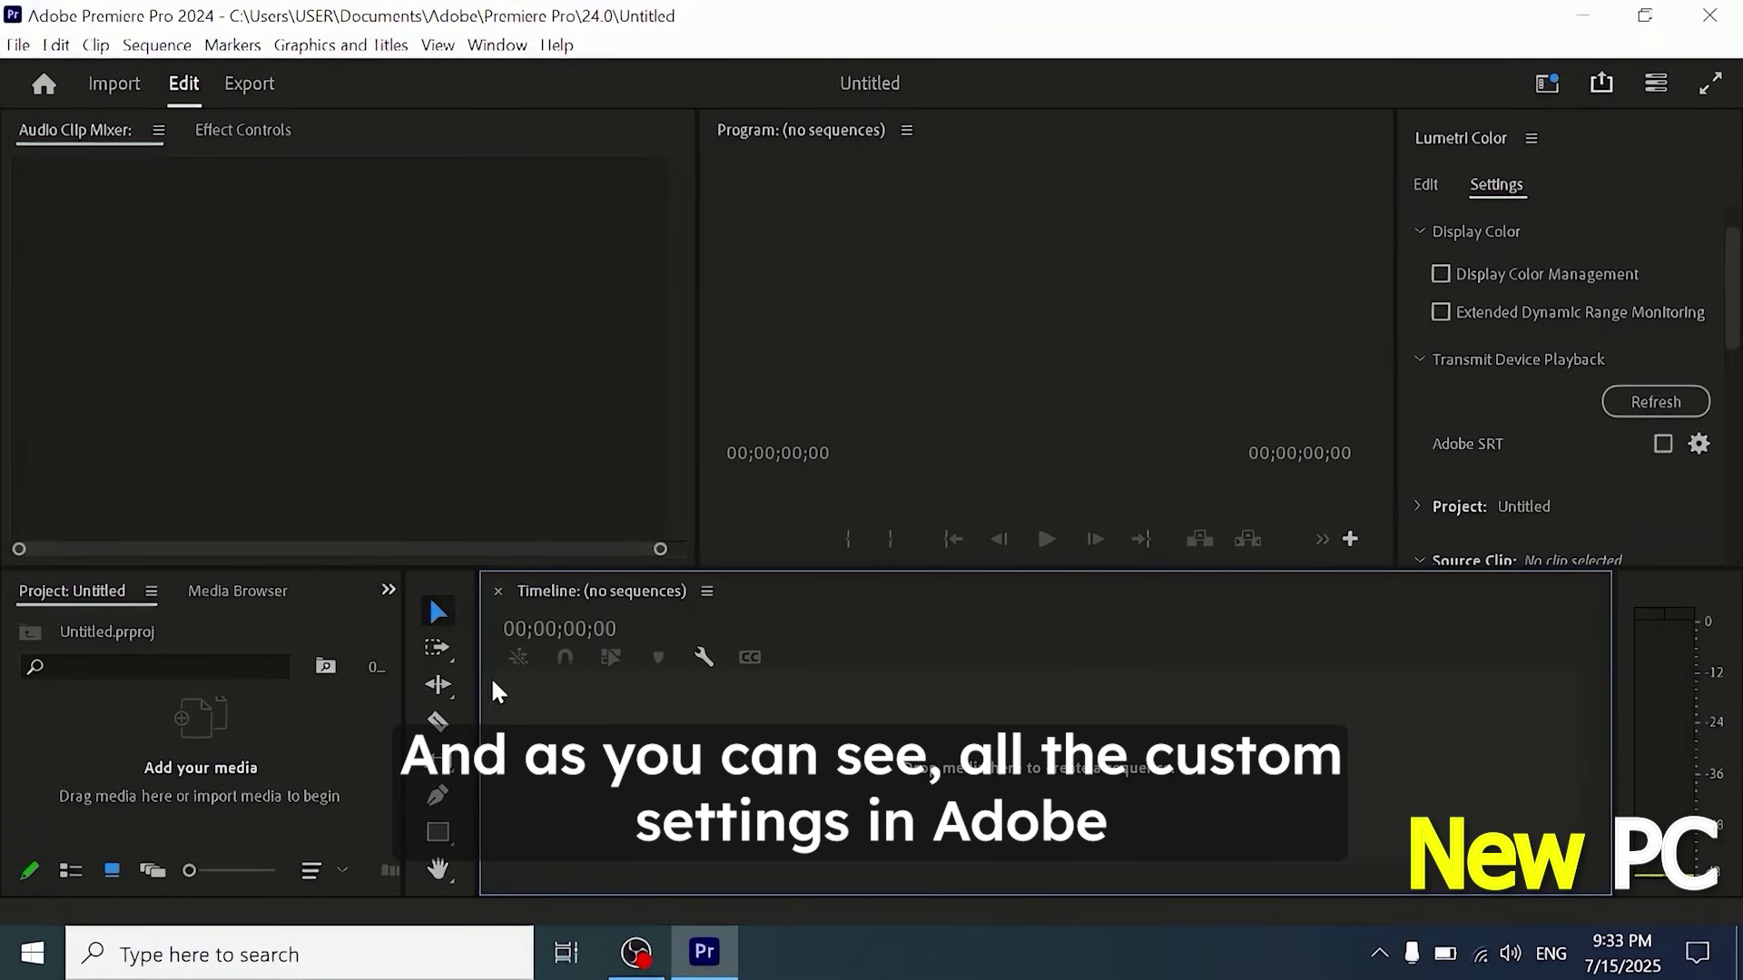
pyautogui.moveTo(515, 686); pyautogui.dragTo(513, 699)
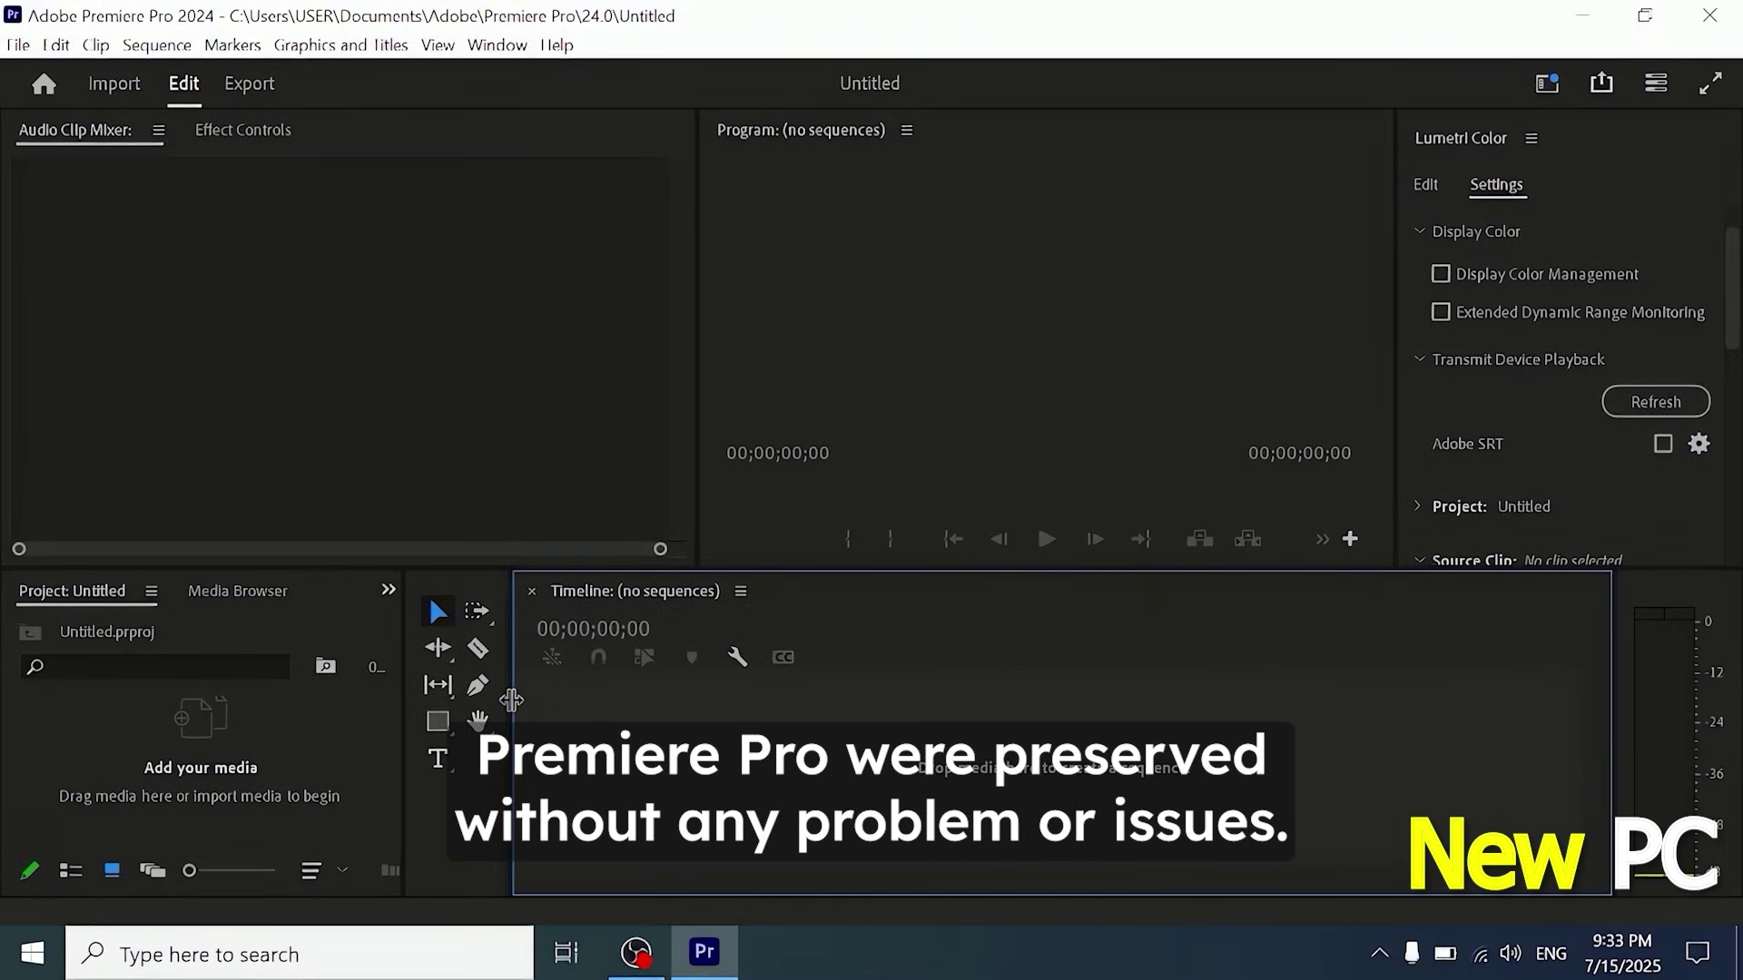